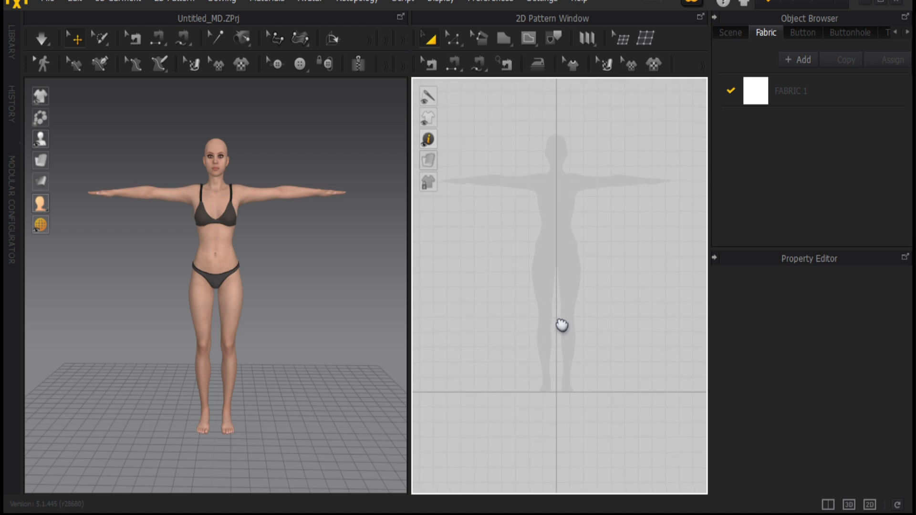
Step: Draw a closed two-legged shorts outline over the avatar's hips and thighs, about 328 mm wide at the waist
left_click_drag(402, 304, 343, 298)
scroll(527, 297, "up", 2)
right_click_drag(538, 280, 539, 277)
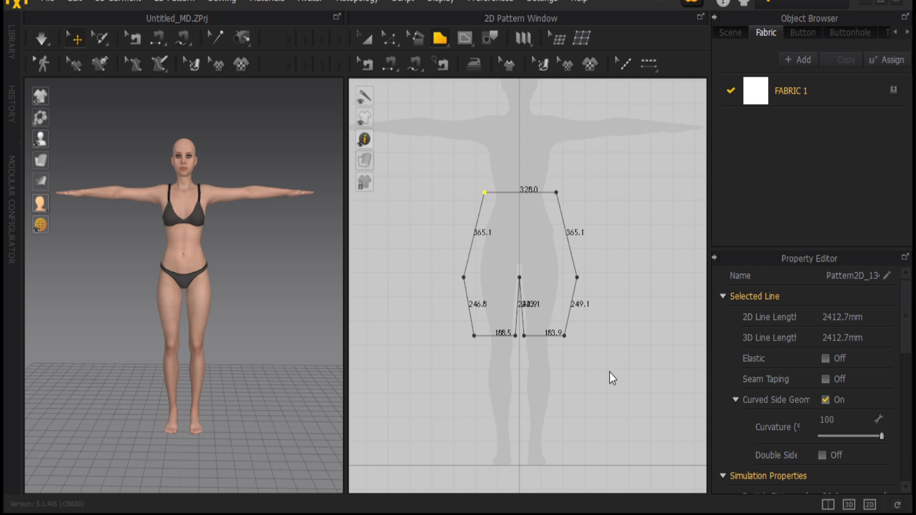
Step: Clone the shorts panel as a symmetric pattern with sewing and place the copy beside the original
left_click(367, 40)
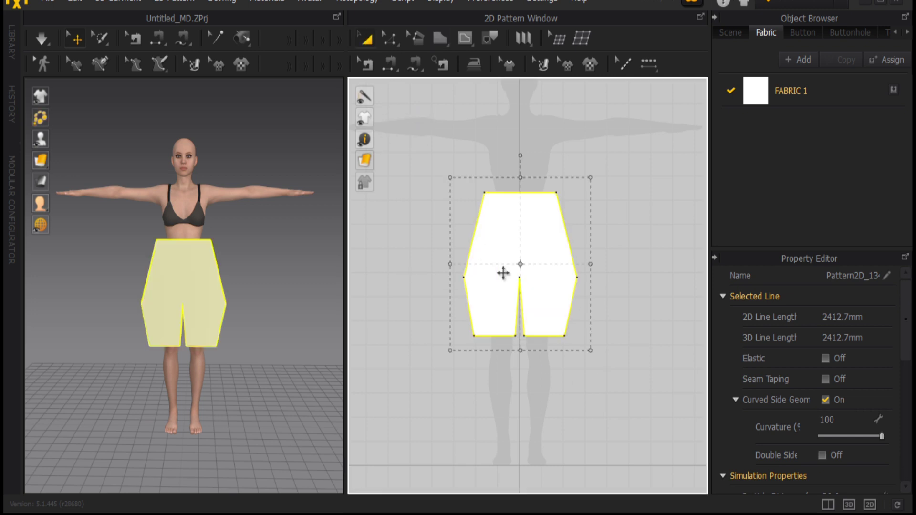
right_click(502, 245)
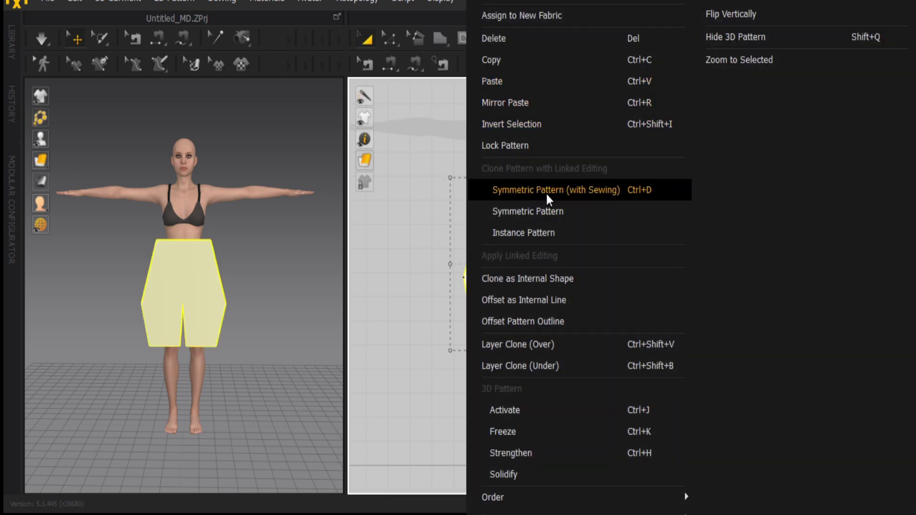
left_click(545, 193)
left_click(654, 262)
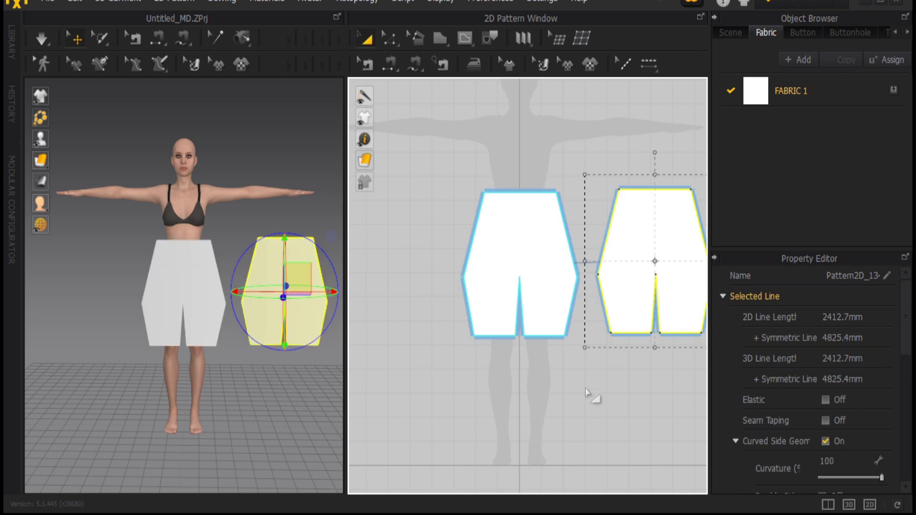
middle_click_drag(587, 393, 496, 395)
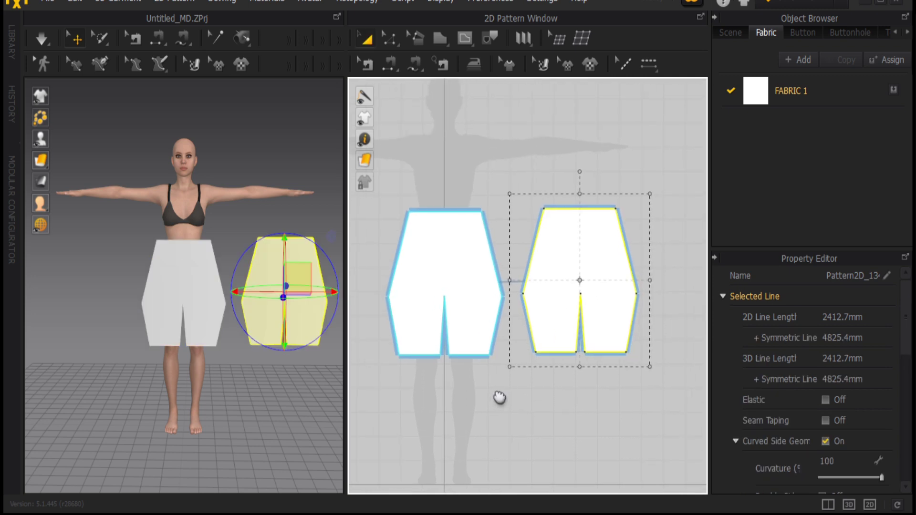
left_click(388, 65)
left_click(490, 245)
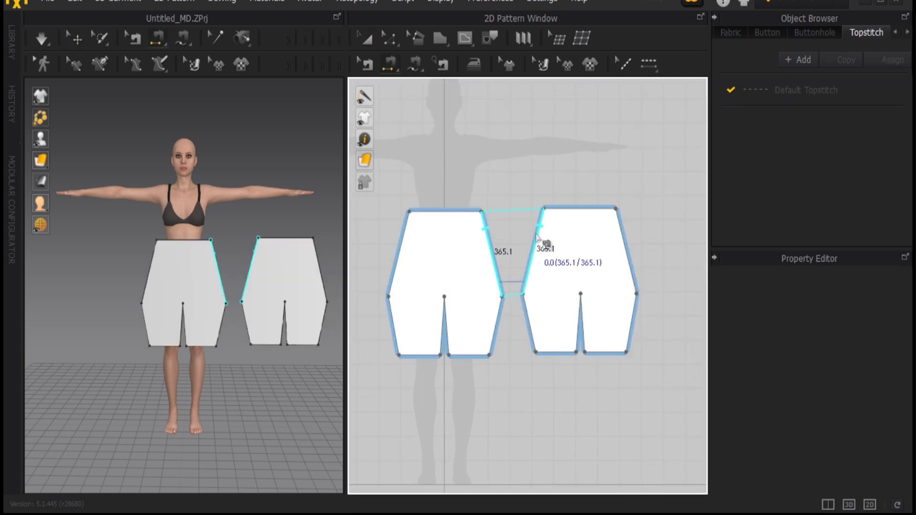
left_click(626, 241)
left_click(394, 329)
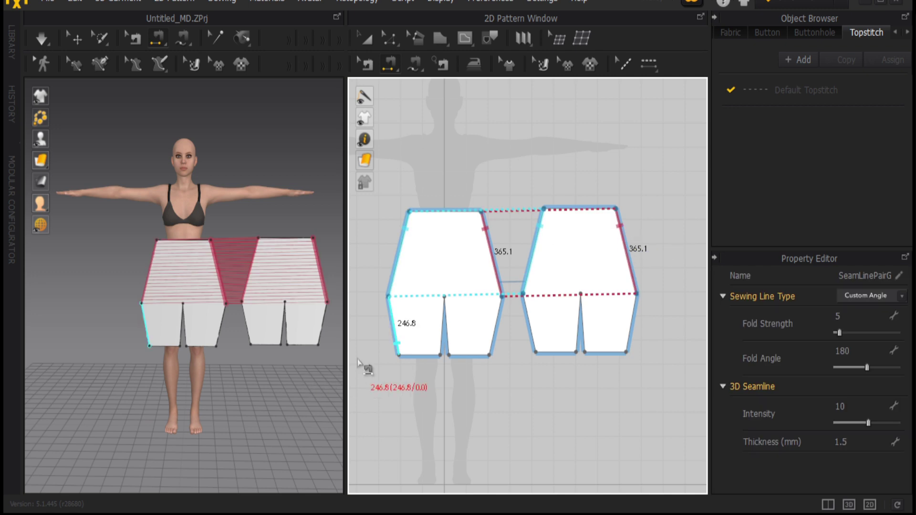
key("Delete")
Step: Place the cloned shorts panel behind the avatar and adjust the front panel's distance from the body
left_click(365, 39)
right_click_drag(280, 409, 131, 373)
left_click(220, 424)
scroll(130, 372, "up", 6)
scroll(328, 352, "down", 5)
right_click_drag(327, 352, 235, 435)
scroll(225, 364, "up", 4)
left_click(239, 374)
left_click_drag(178, 289, 195, 289)
mouse_move(196, 289)
right_mouse_down()
mouse_move(267, 371)
mouse_move(204, 302)
right_mouse_up()
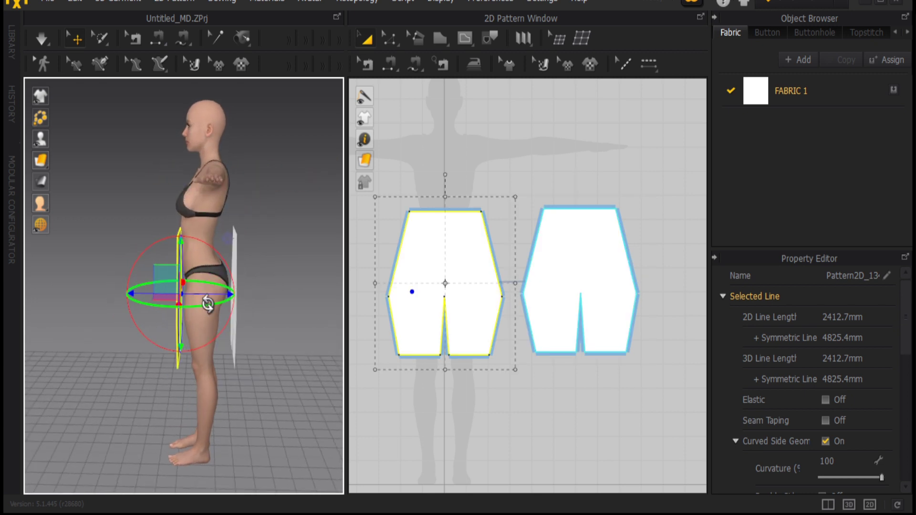
Step: Sew the upper and lower outer side edges of the front shorts panel to the matching back panel edges
right_click_drag(241, 344, 95, 408)
left_click(391, 64)
left_click(491, 241)
left_click(624, 232)
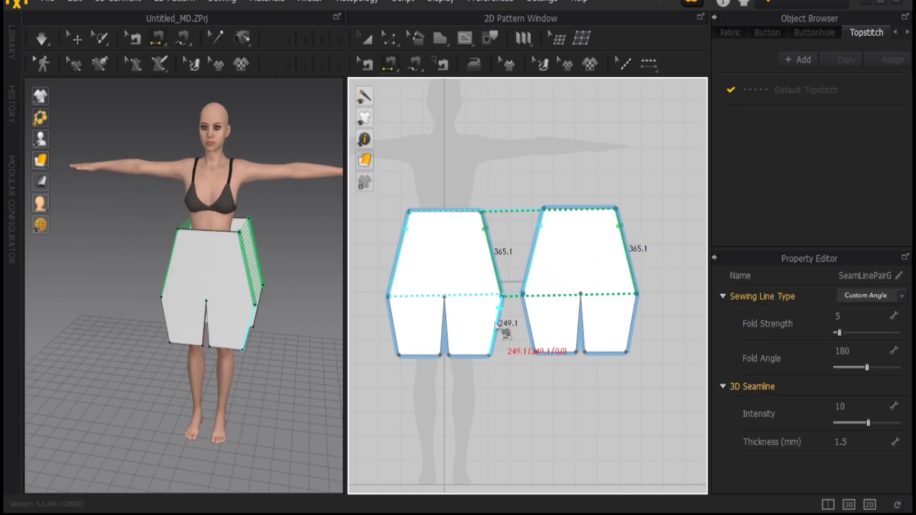
left_click(499, 321)
left_click(633, 312)
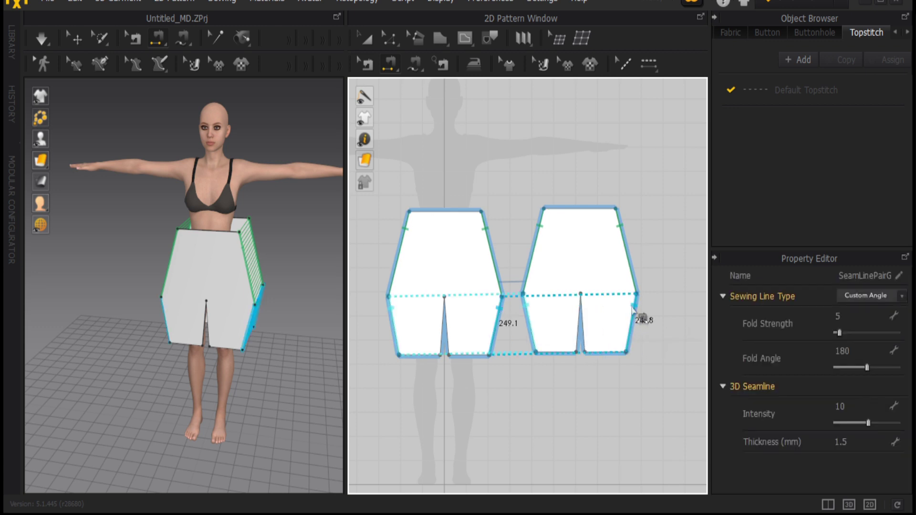
Step: Sew the inner leg edges of the front shorts panel to the matching inner leg edges of the back panel
right_click_drag(267, 403, 270, 372)
scroll(259, 370, "up", 5)
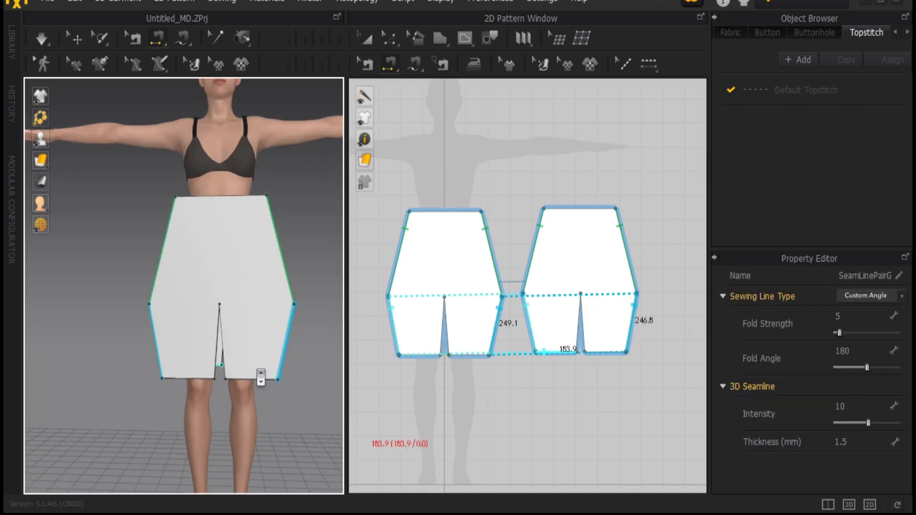
right_click_drag(229, 337, 228, 319)
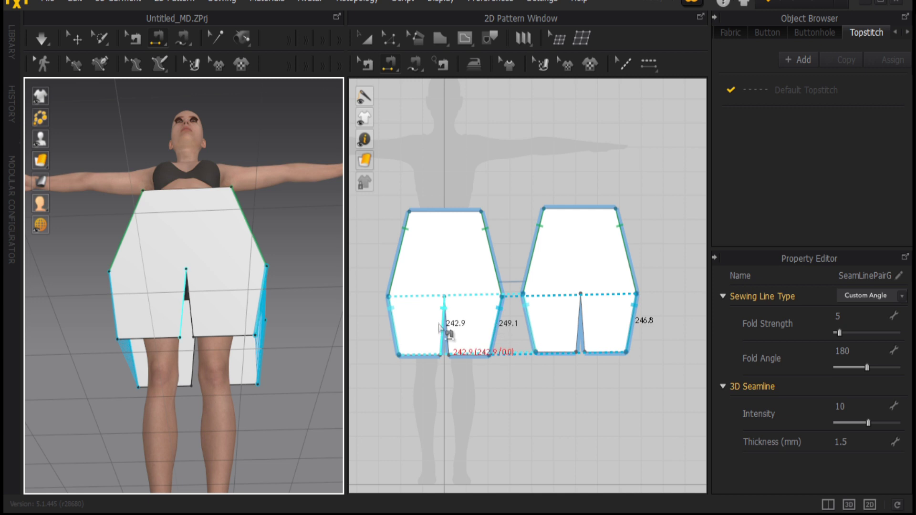
scroll(473, 349, "up", 4)
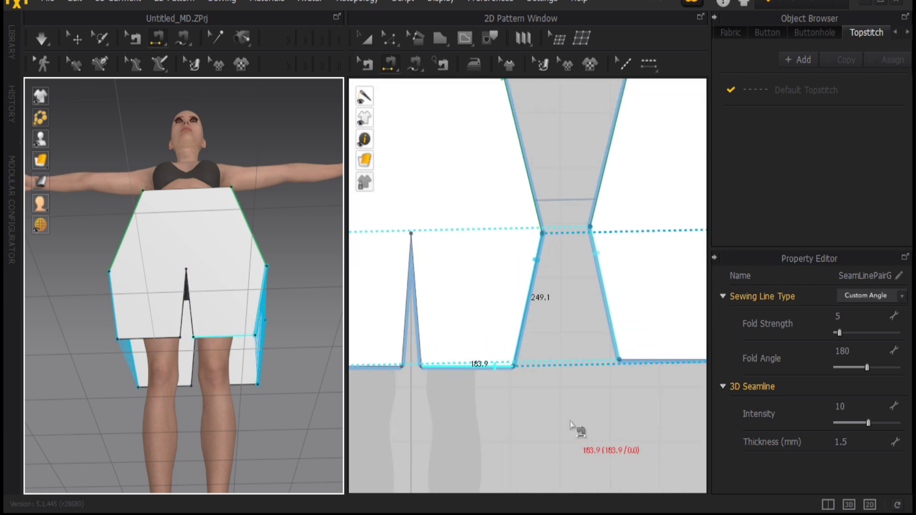
scroll(572, 424, "down", 2)
left_click(471, 370)
left_click(682, 375)
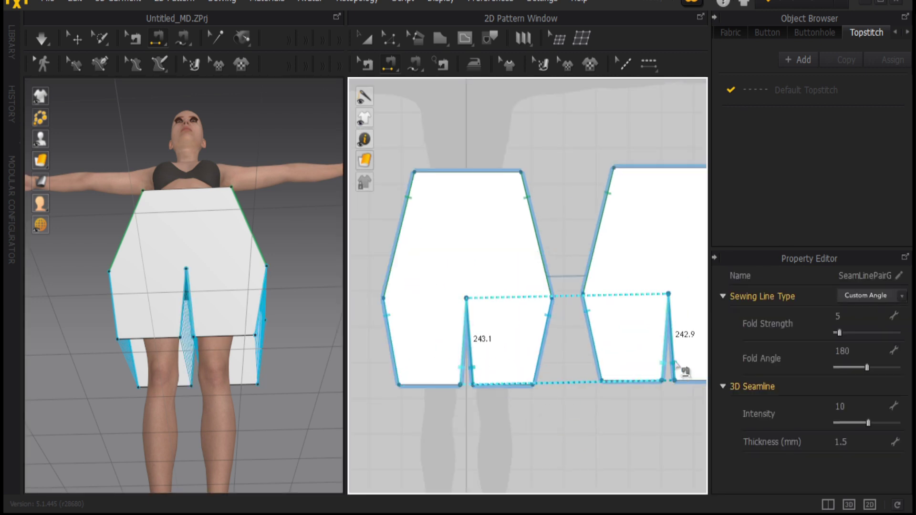
Step: Try draping the sewn shorts on the avatar with a simulation, and undo the drape
right_click_drag(274, 364, 249, 474)
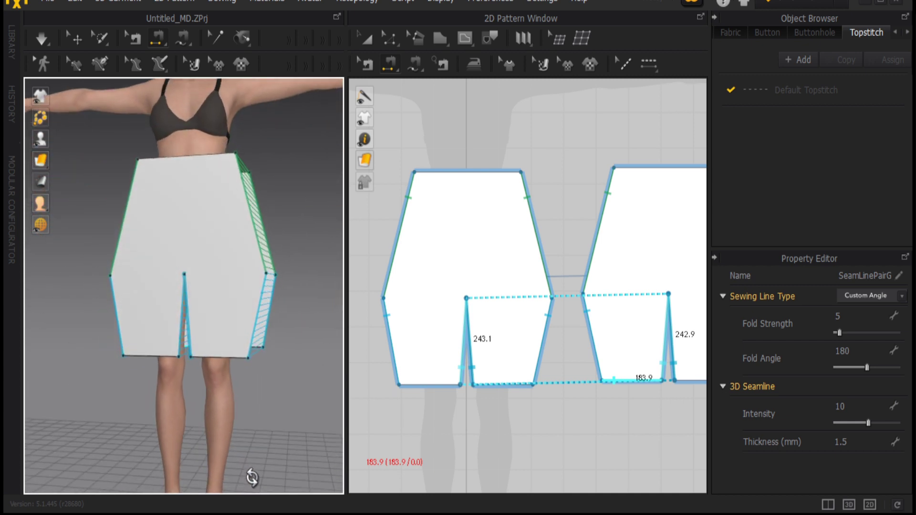
left_click(41, 37)
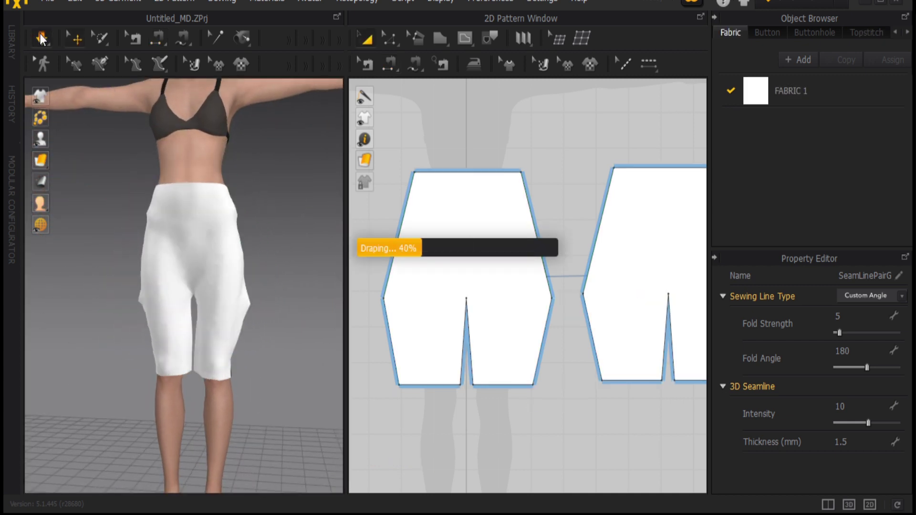
right_click_drag(244, 306, 307, 335)
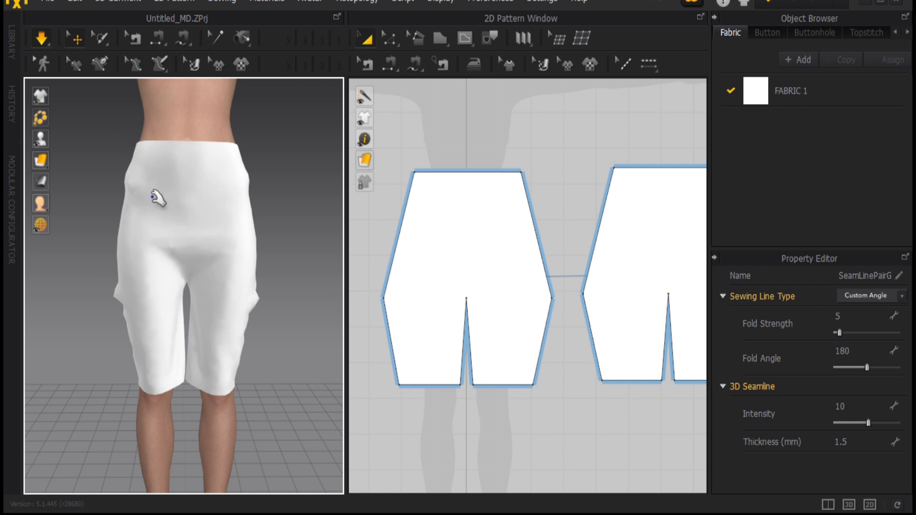
key("ctrl+z")
Step: Raise the crotch point of the front shorts panel and pull both outer hip points inward
mouse_move(303, 283)
right_mouse_down()
mouse_move(170, 291)
mouse_move(313, 279)
right_mouse_up()
left_click(441, 208)
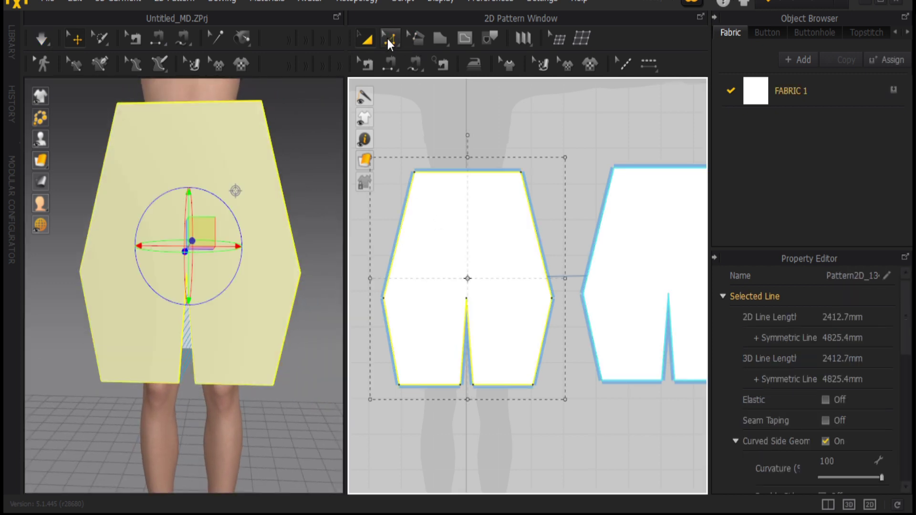
left_click(467, 300)
left_click_drag(467, 298, 469, 266)
right_click_drag(321, 348, 346, 354)
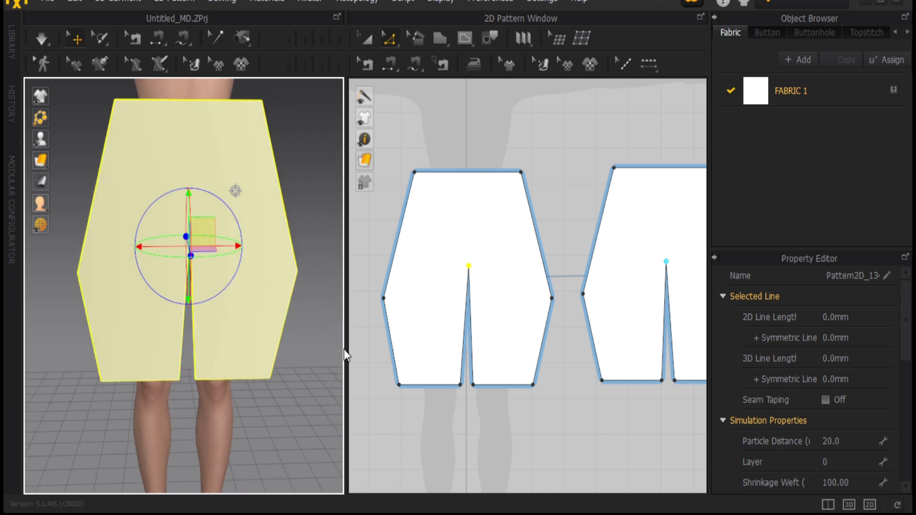
right_click_drag(292, 393, 262, 393)
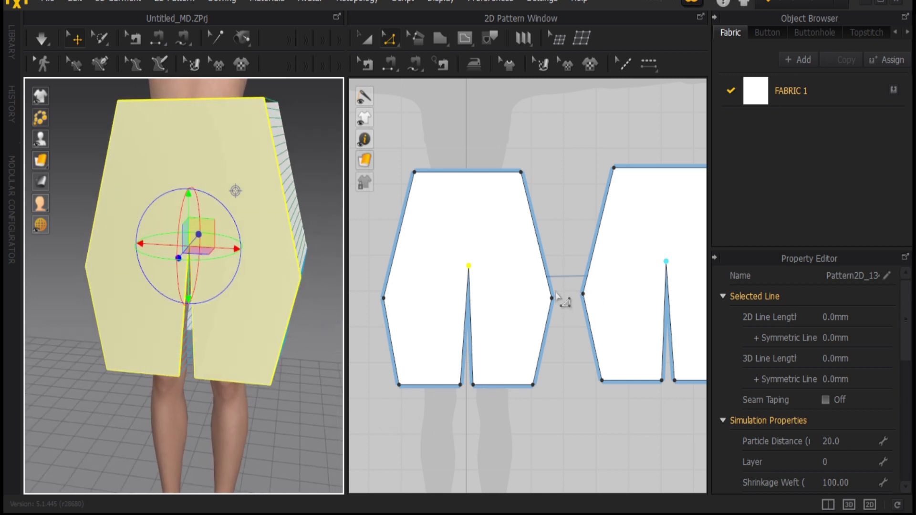
left_click_drag(552, 298, 528, 299)
left_click_drag(383, 299, 406, 298)
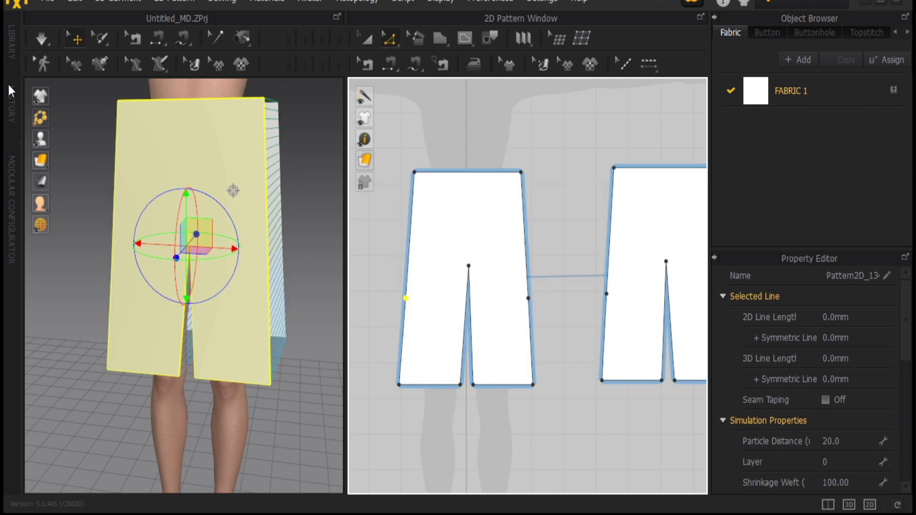
Step: Simulate the reshaped shorts so they drape around the avatar's hips and legs
left_click(42, 38)
right_click_drag(293, 329, 288, 303)
scroll(280, 325, "down", 5)
middle_click_drag(288, 303, 257, 332)
Step: Move both shorts panels away from the avatar silhouette in the 2D pattern layout
left_click(364, 39)
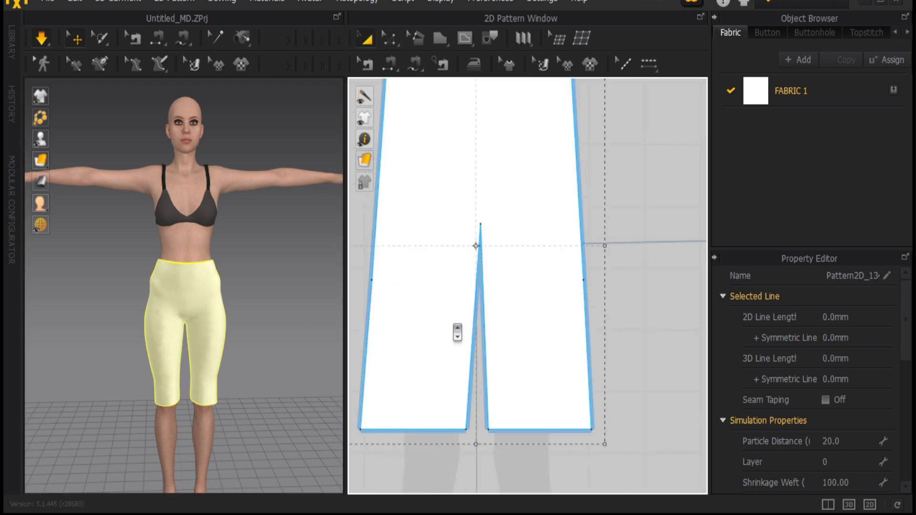
scroll(458, 333, "down", 5)
key("ctrl+a")
left_click_drag(476, 307, 599, 372)
Step: Draw a closed V-neck shirt outline with short sleeves over the avatar's torso, about 416 mm wide at the hem
scroll(477, 324, "down", 3)
scroll(477, 324, "up", 5)
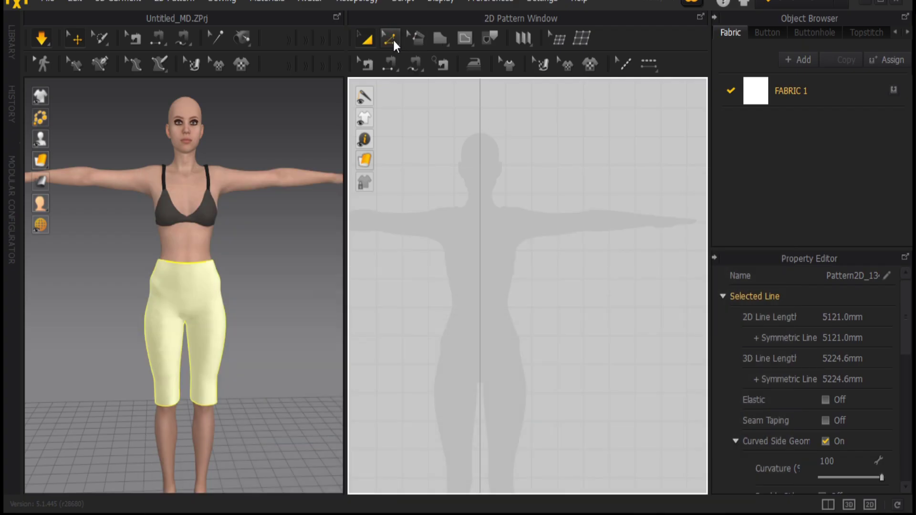
right_click_drag(439, 215, 468, 200)
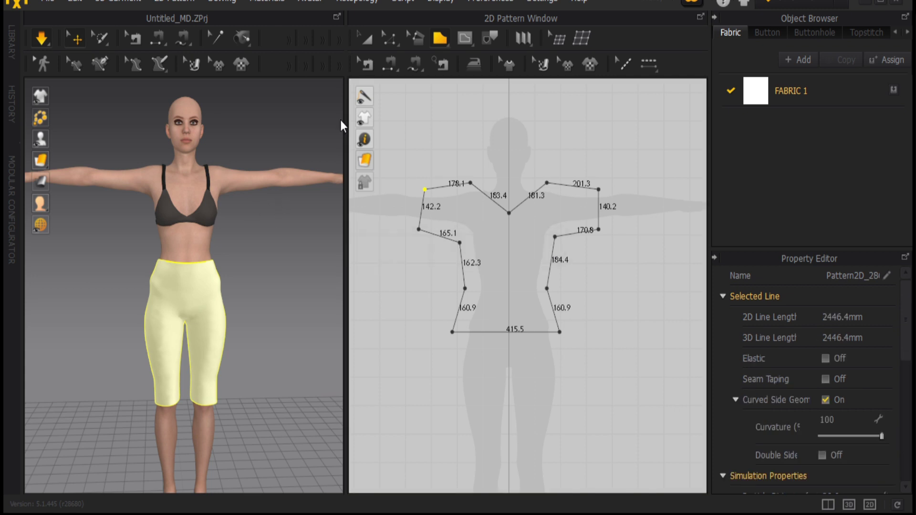
Step: Move the shirt's sleeve-end corner points inward to straighten the left cuff and shorten the right sleeve
left_click(366, 38)
key("z")
scroll(472, 239, "up", 5)
left_click_drag(456, 269, 475, 263)
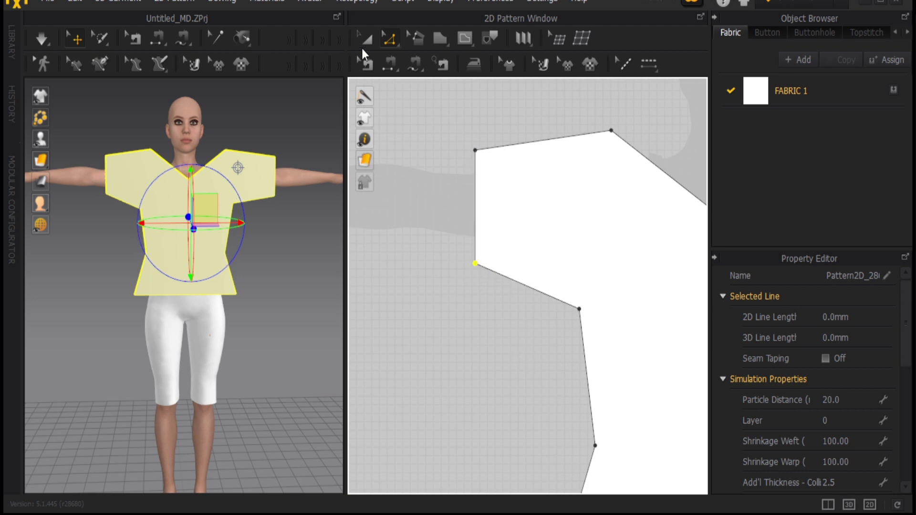
scroll(544, 361, "down", 5)
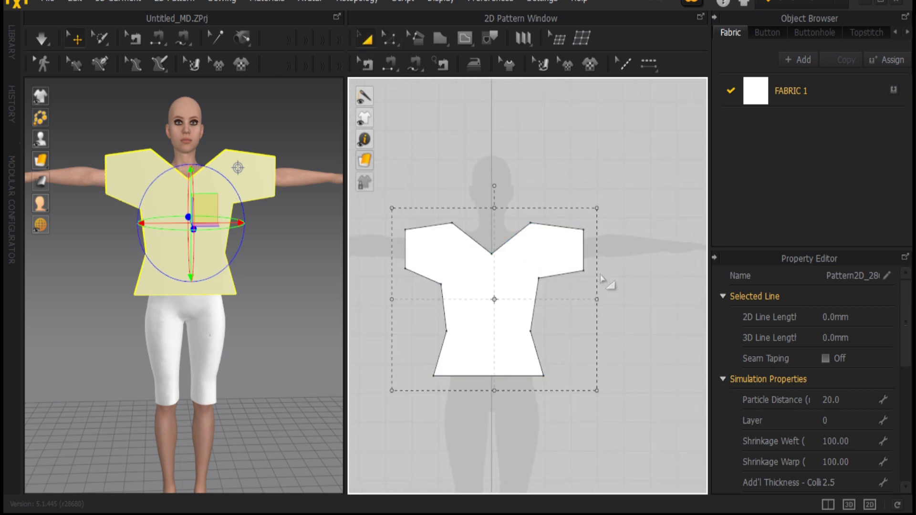
left_click(388, 39)
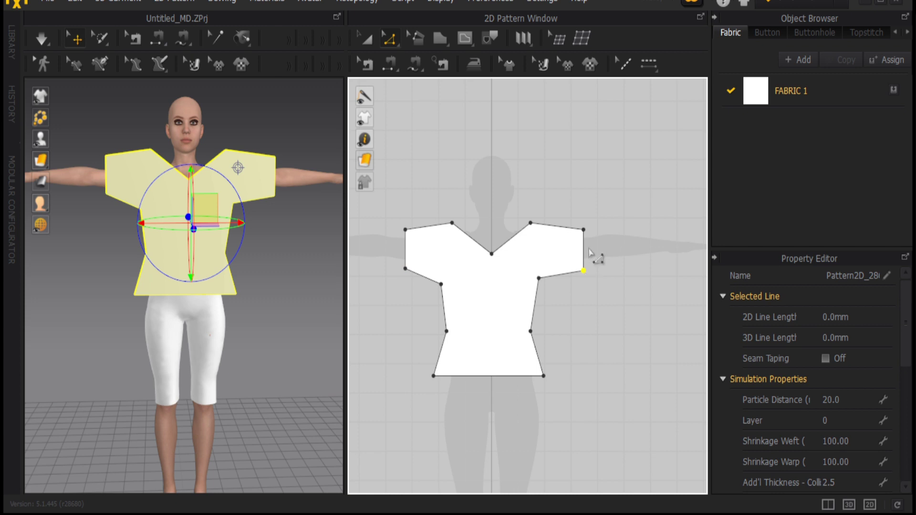
left_click_drag(581, 271, 576, 272)
Step: Clone the shirt panel as a symmetric pattern with sewing and place the copy beside the original
left_click(368, 41)
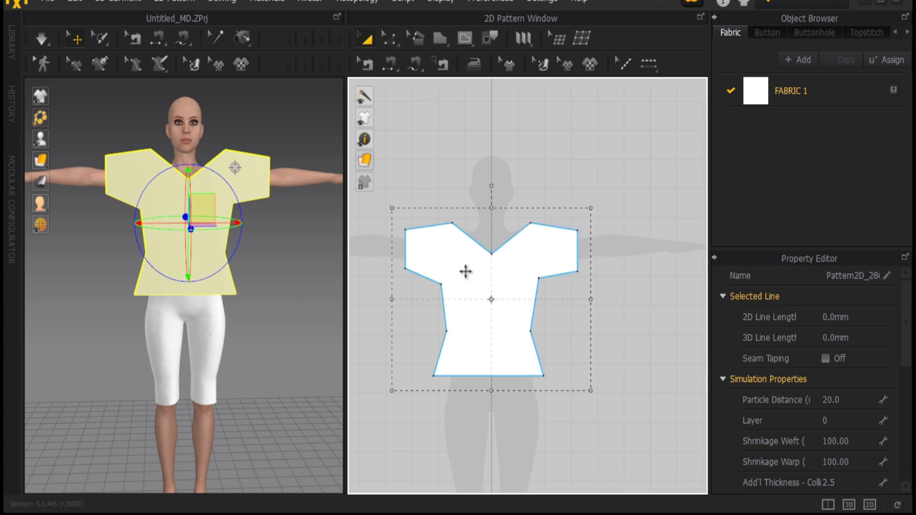
left_click(465, 271)
right_click(465, 272)
left_click(544, 188)
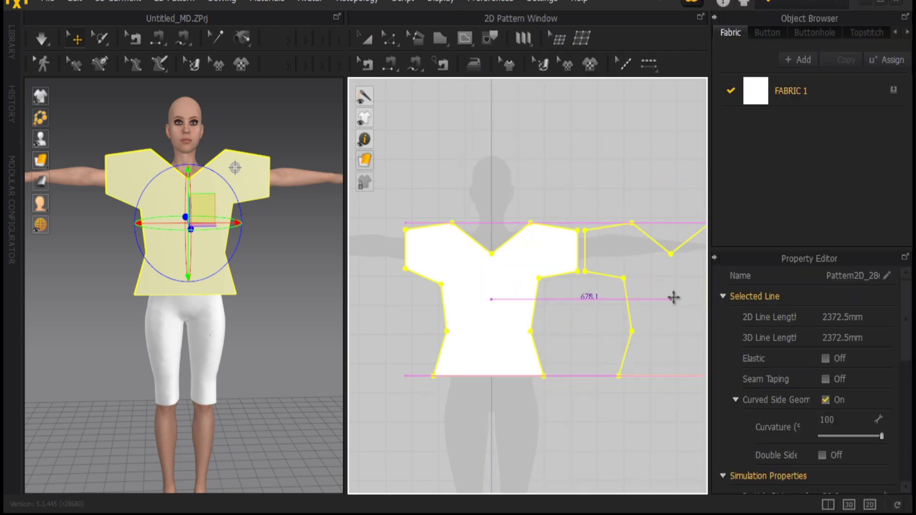
left_click(683, 297)
scroll(525, 406, "up", 4)
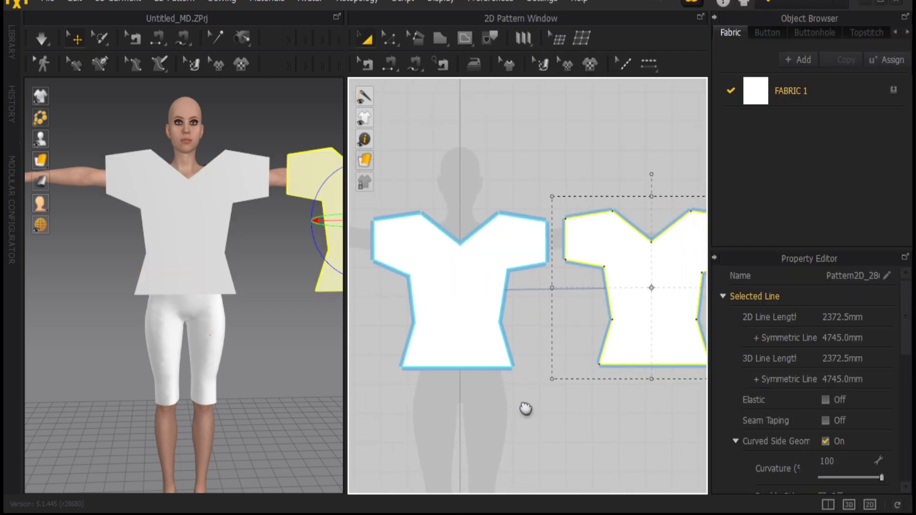
scroll(512, 409, "down", 2)
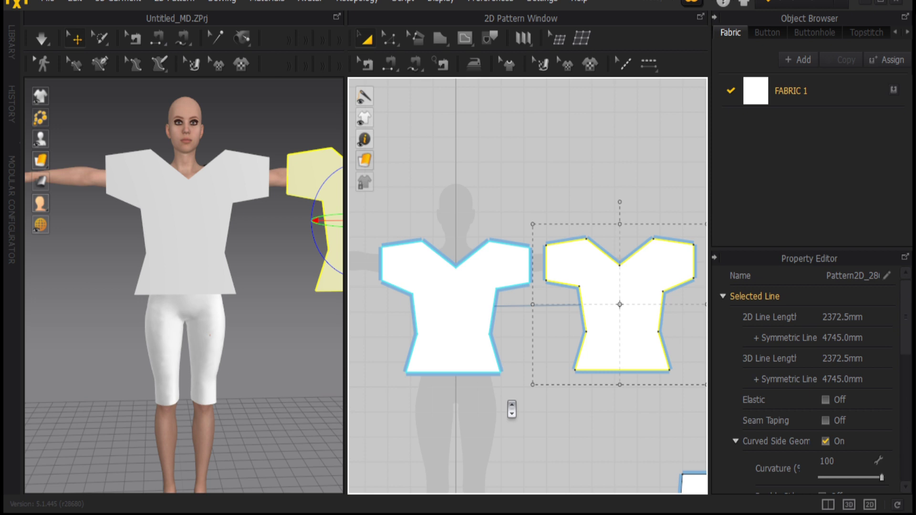
Step: Place the cloned shirt panel behind the avatar's torso as the back piece
left_click(395, 60)
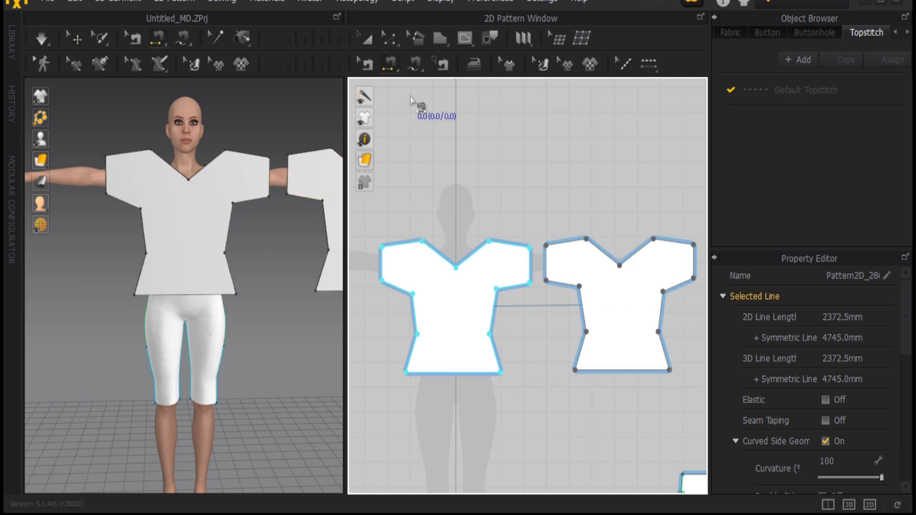
left_click(367, 45)
left_click(619, 315)
right_click_drag(245, 334, 403, 349)
left_click(228, 369)
Step: Sew the underarm sleeve edges of the front shirt panel to the matching edges of the back panel
left_click(390, 64)
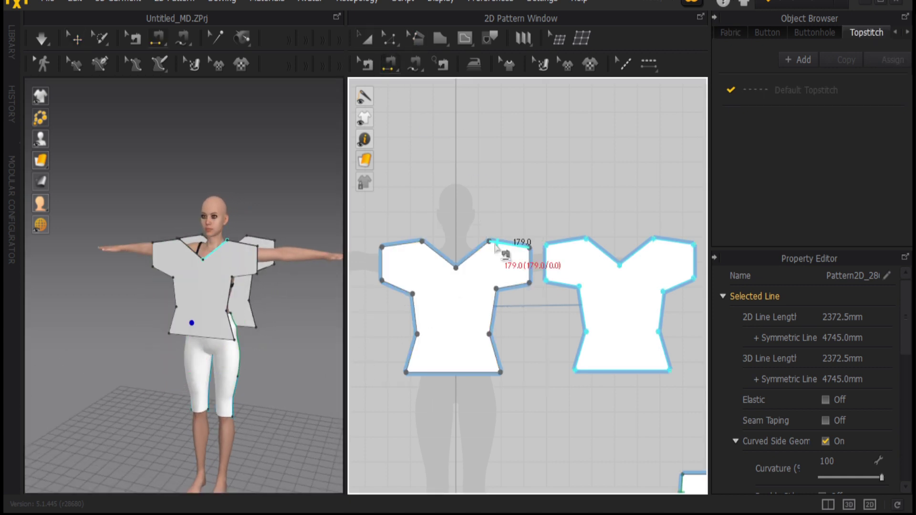
left_click(517, 287)
left_click(671, 291)
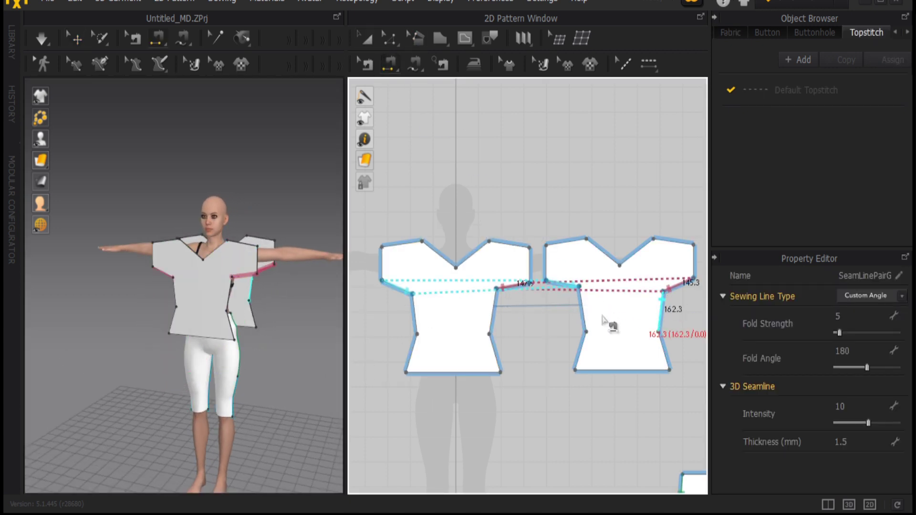
left_click(397, 287)
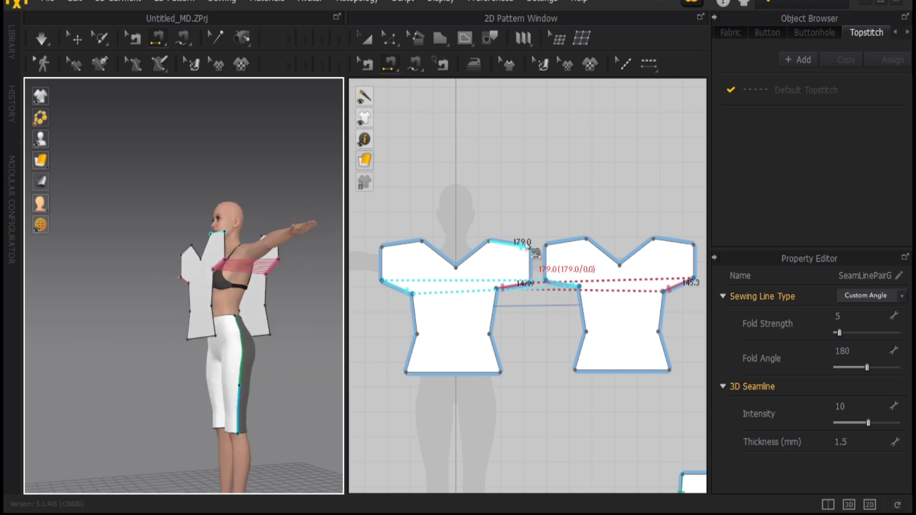
Step: Finish the underarm seam and sew the front shirt panel's shoulder edges to the matching edges of the back panel
left_click(549, 279)
left_click(508, 244)
left_click(673, 241)
Step: Sew the upper and lower side edges of the front shirt panel to the matching side edges of the back panel
right_click_drag(125, 230, 157, 324)
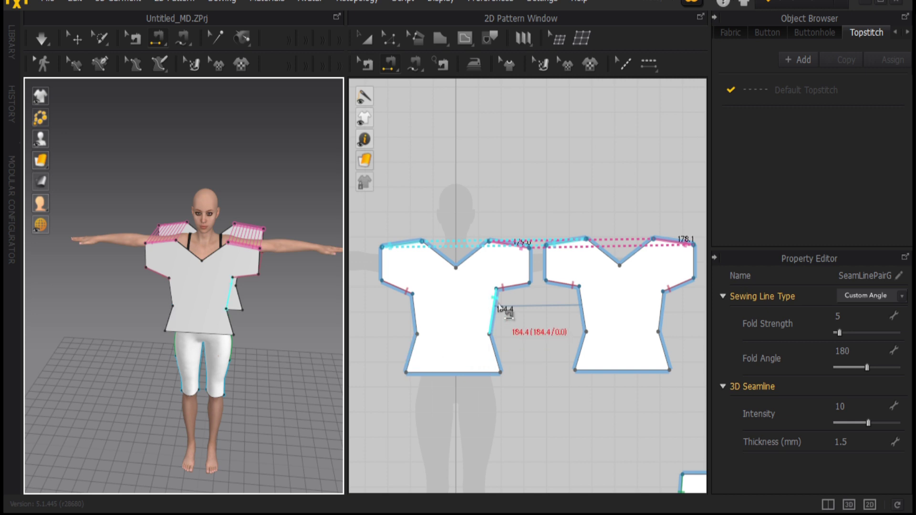
left_click(493, 310)
left_click(663, 310)
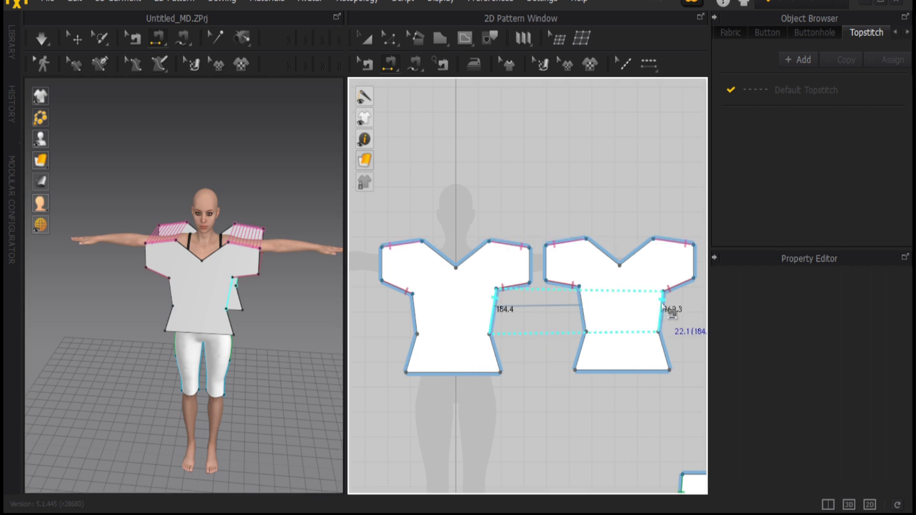
left_click(495, 359)
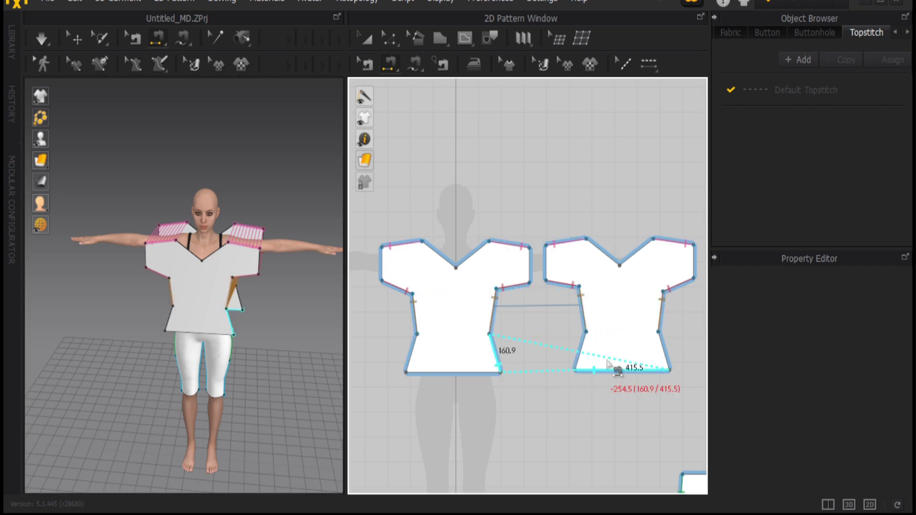
left_click(666, 360)
Step: Run the simulation to drape the sewn shirt on the avatar
right_click_drag(120, 305, 327, 330)
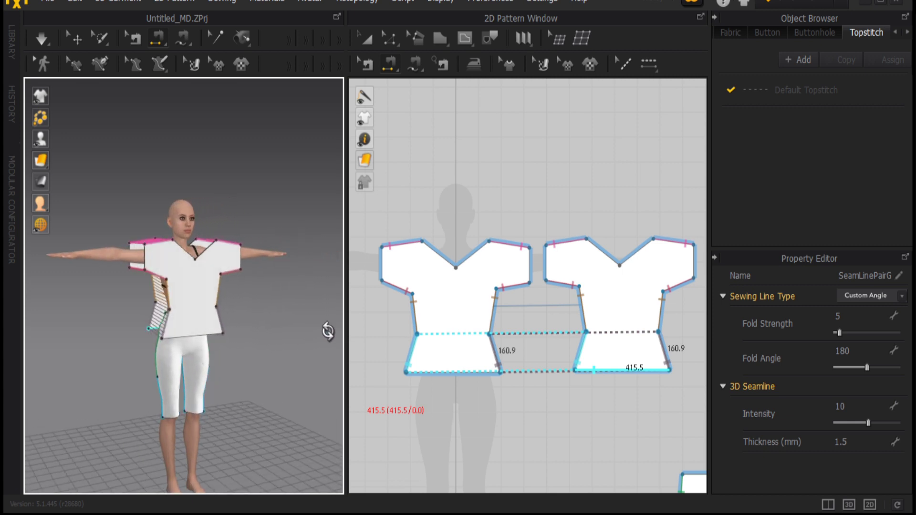
left_click(42, 38)
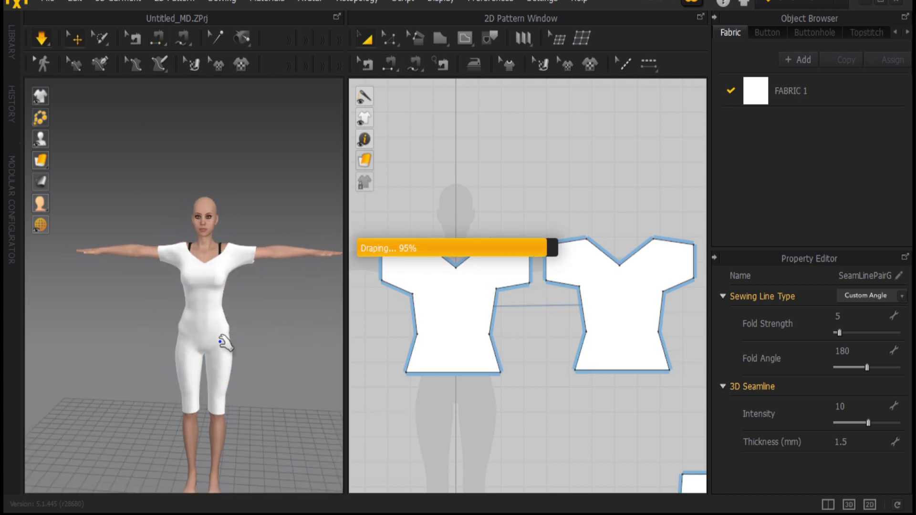
right_click_drag(253, 333, 281, 323)
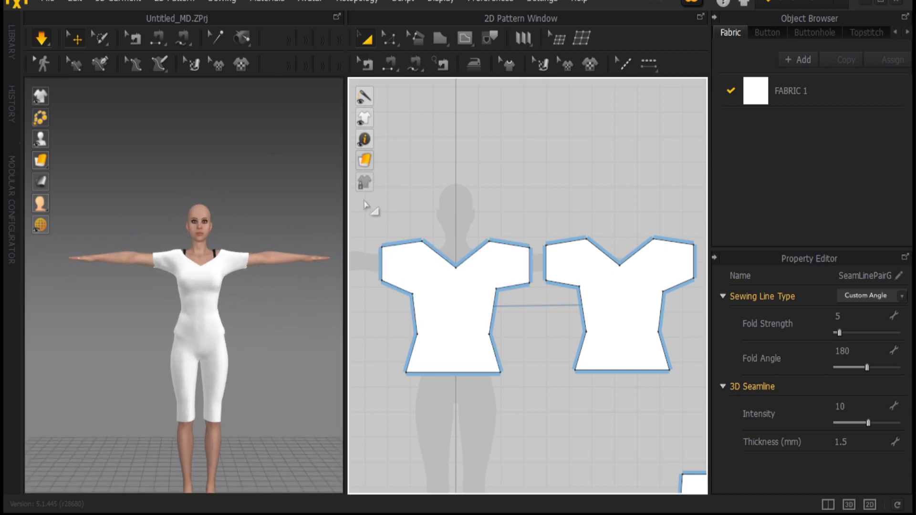
Step: Set the additional rendering thickness of both shirt panels to 5.0
left_click_drag(367, 214, 692, 371)
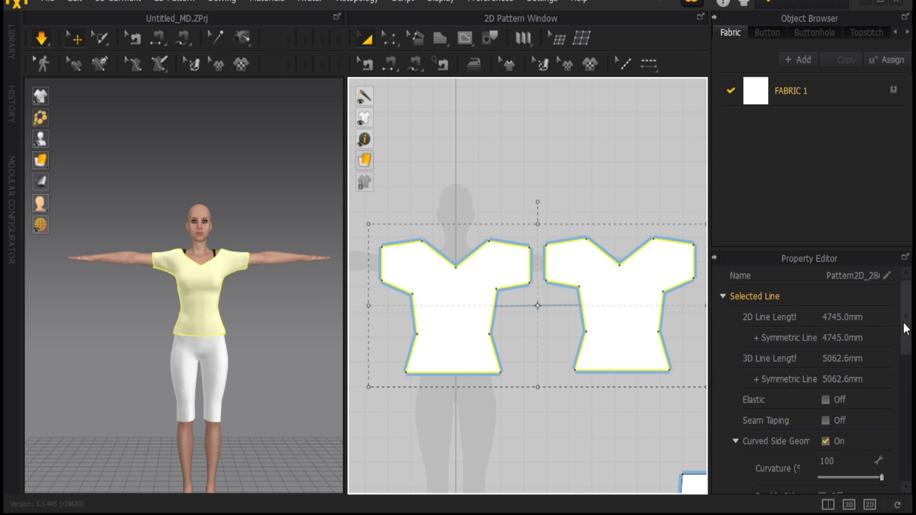
left_click_drag(904, 328, 909, 408)
double_click(828, 380)
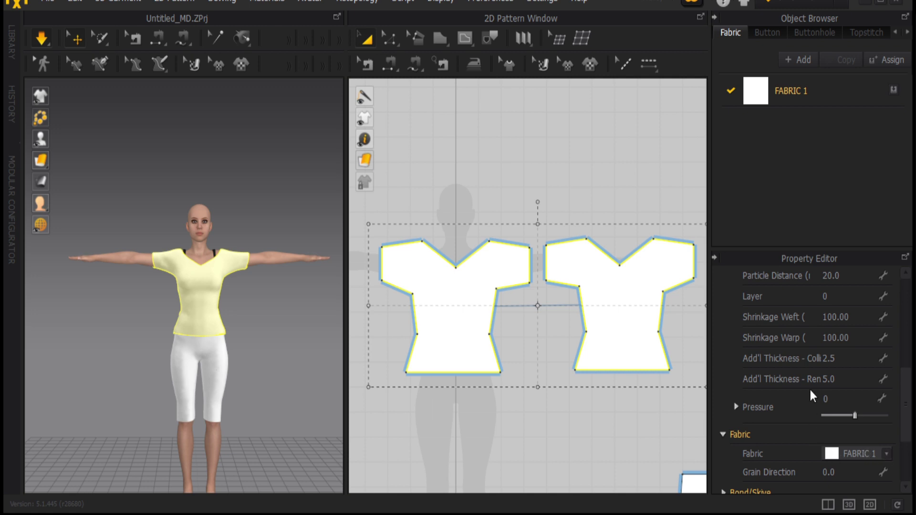
scroll(909, 429, "down", 3)
Step: Change the colour of FABRIC 1 to dark red
left_click(801, 93)
left_click(876, 468)
left_click(451, 101)
left_click(486, 106)
left_click(425, 384)
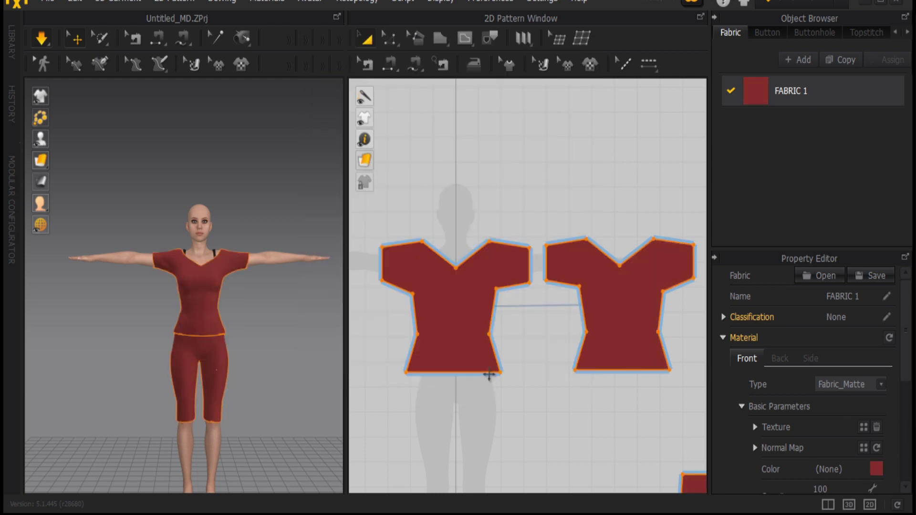
Step: Duplicate FABRIC 1 and assign the copied fabric to the front and back shirt panels
right_click(780, 159)
left_click(840, 59)
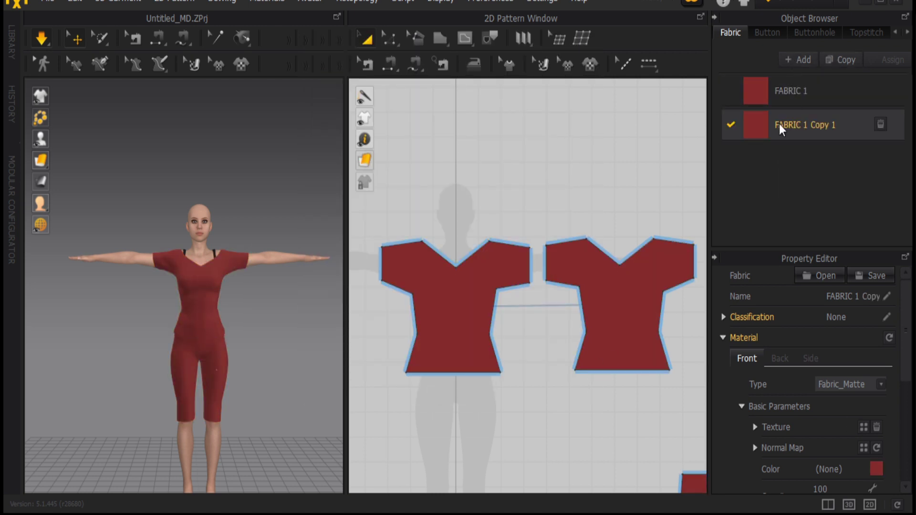
left_click(613, 293)
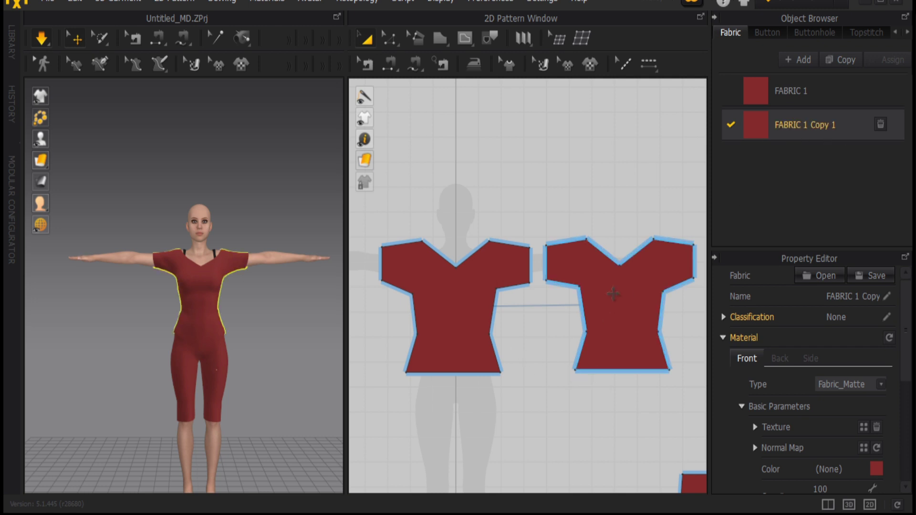
left_click(461, 305, "shift")
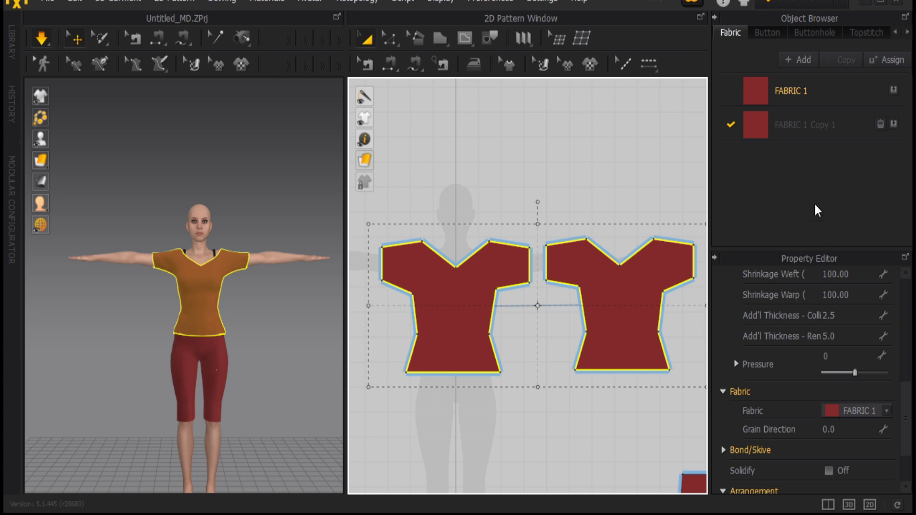
left_click(885, 411)
left_click(867, 428)
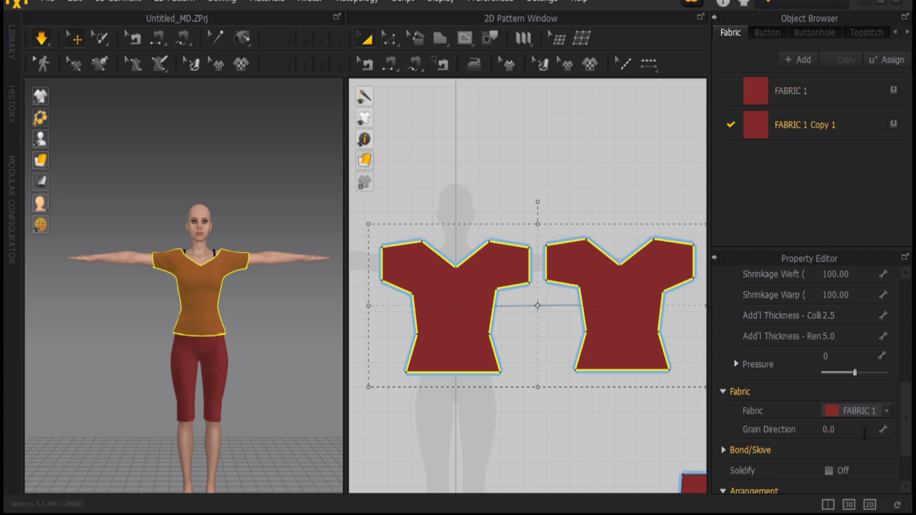
mouse_move(908, 419)
left_mouse_down()
mouse_move(909, 450)
mouse_move(909, 318)
mouse_move(908, 427)
left_mouse_up()
left_click(620, 325)
Step: Change the colour of the shirt fabric FABRIC 1 Copy 1 to dark blue, hex 293881
left_click(792, 125)
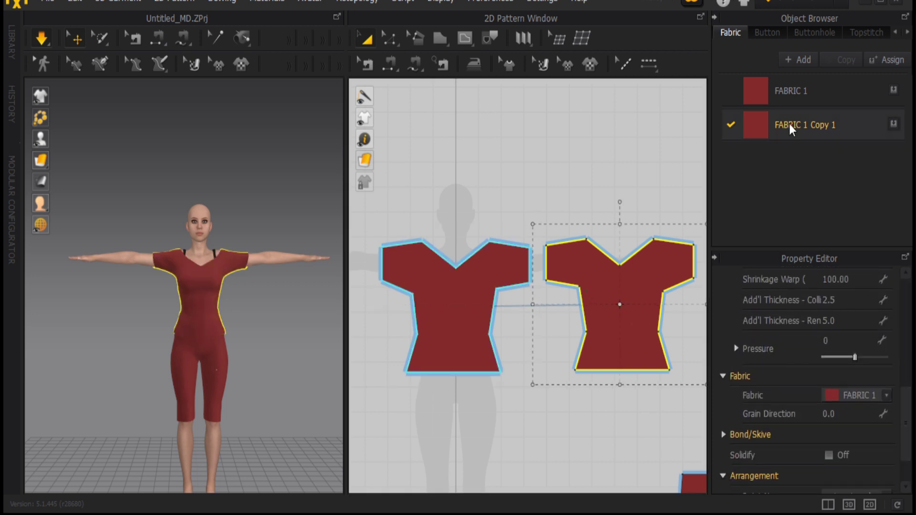
left_click(877, 468)
left_click(494, 160)
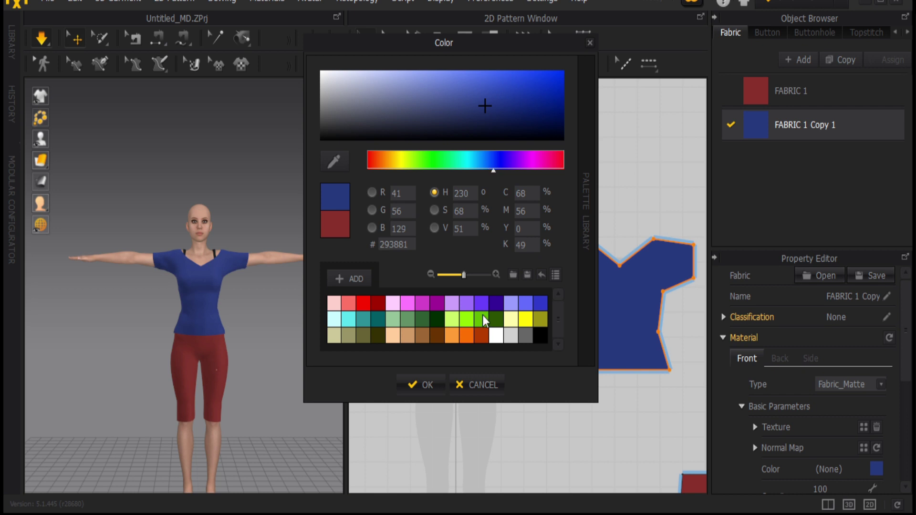
left_click(420, 383)
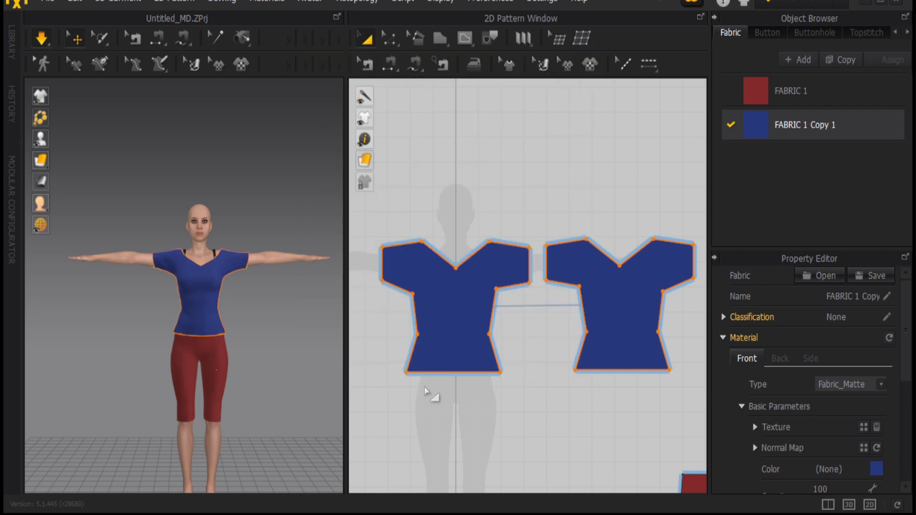
Step: Start an OBJ export named Clth in the ROUGH > New folder directory on the desktop
left_click(47, 2)
mouse_move(126, 193)
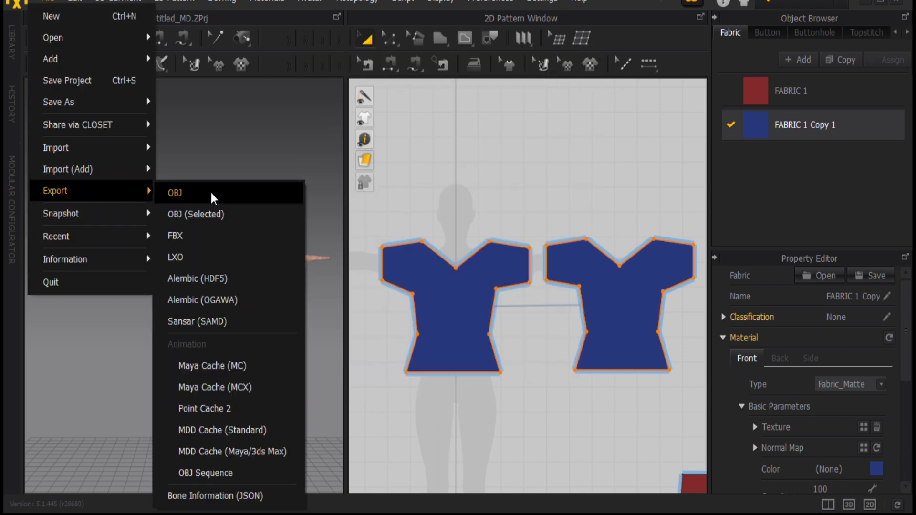
left_click(215, 195)
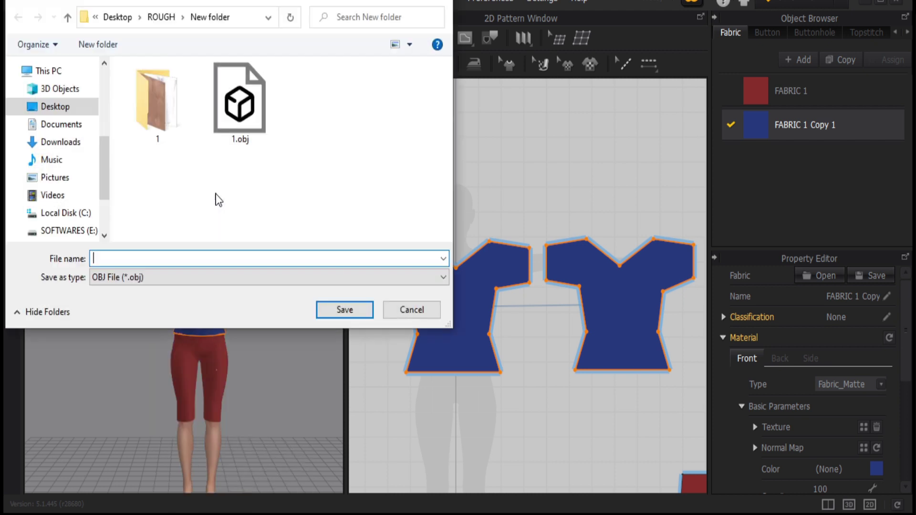
type("Clt")
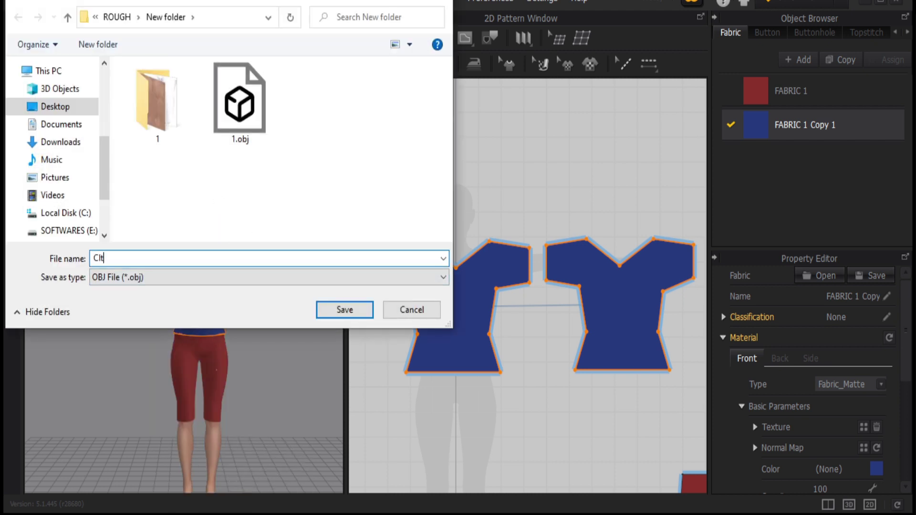
type("h")
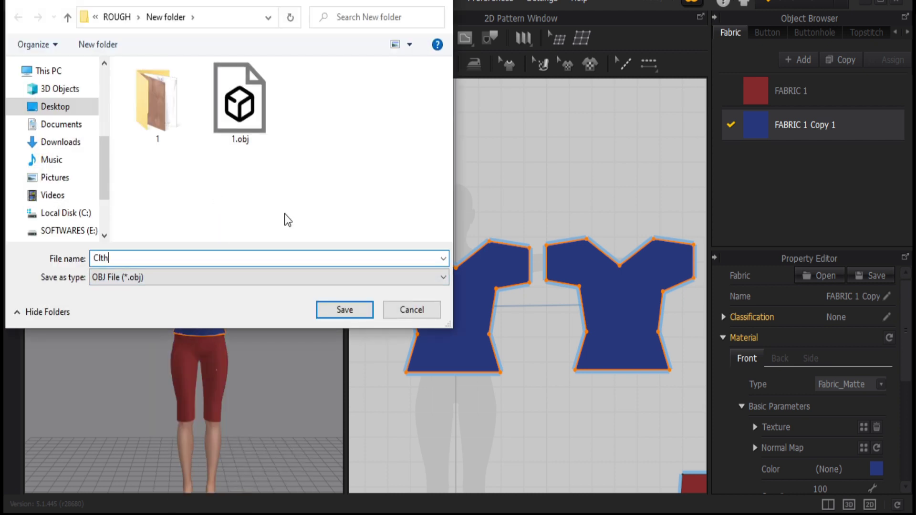
left_click(344, 310)
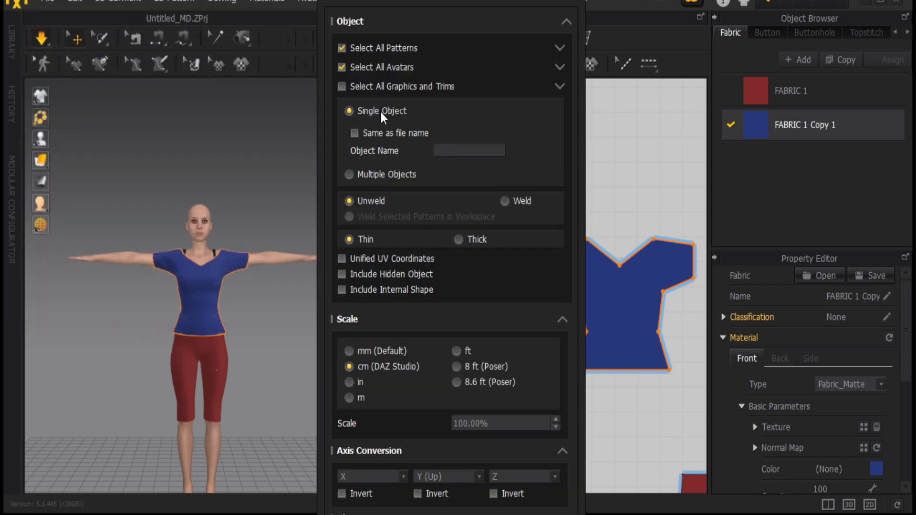
Step: Export the patterns and avatar as multiple thick objects, saved with texture files (ZIP)
left_click(384, 175)
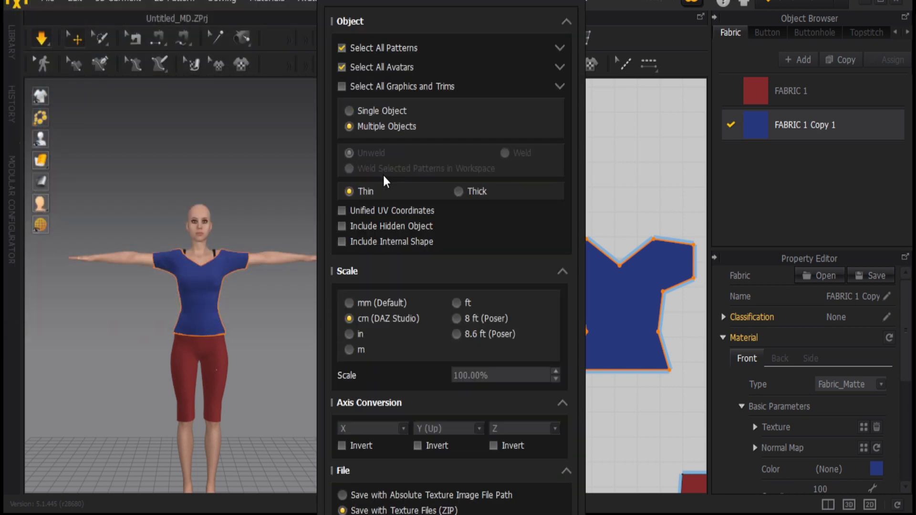
left_click(368, 111)
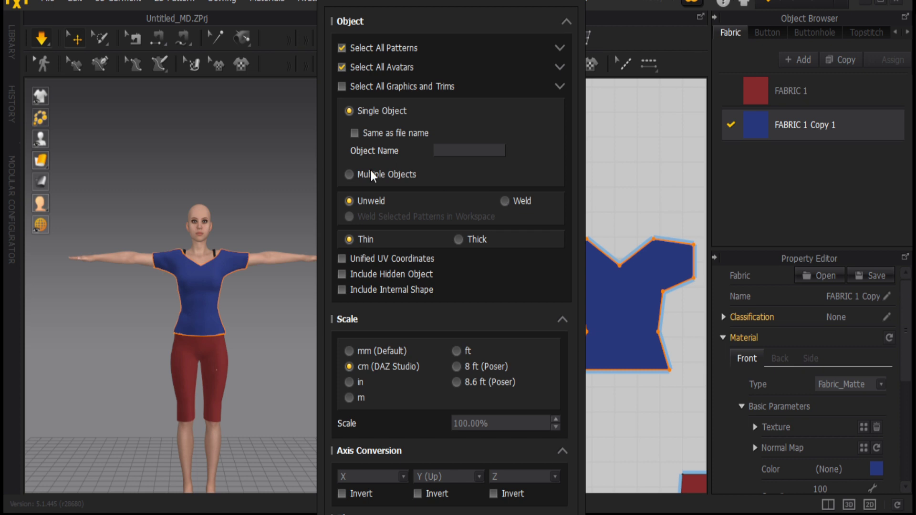
left_click(353, 173)
left_click(458, 190)
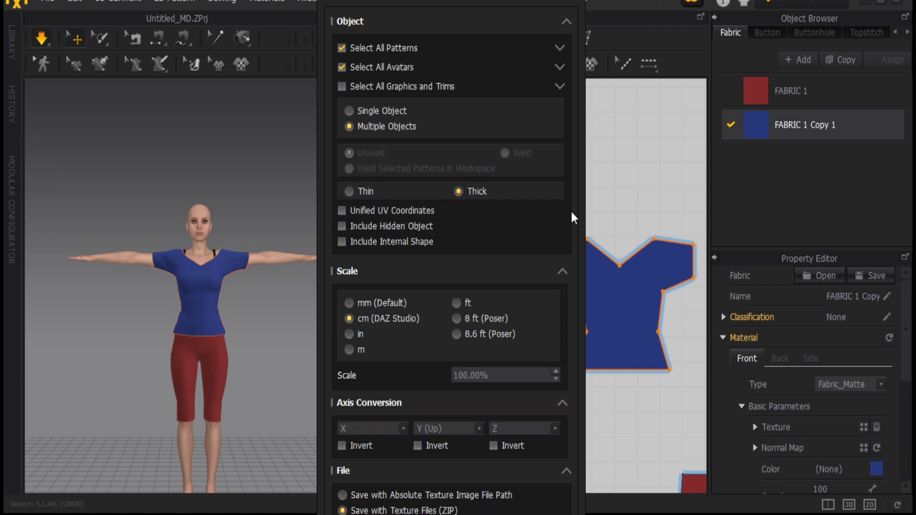
left_click(559, 86)
left_click(559, 87)
left_click(562, 404)
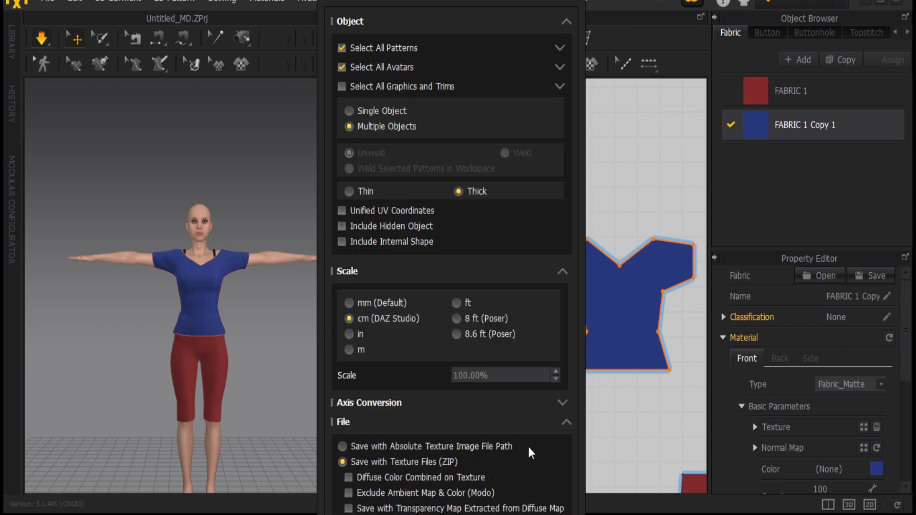
left_click(562, 270)
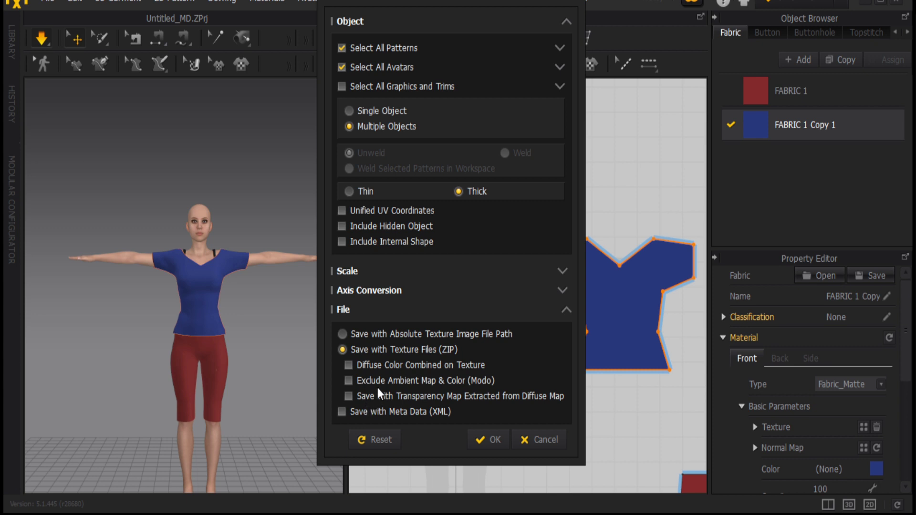
left_click(487, 436)
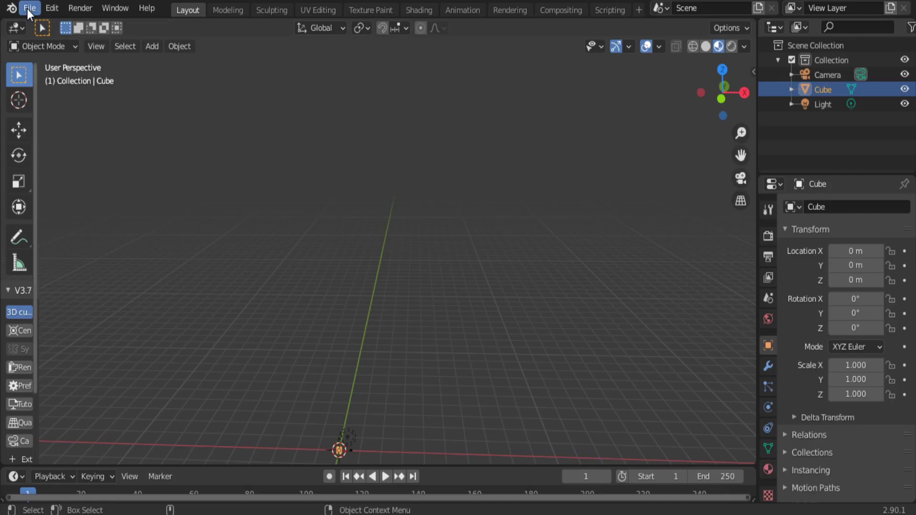
Step: Switch to Blender and import Clth.obj from the Desktop\ROUGH\New folder\Clth directory as a Wavefront model
left_click(28, 8)
mouse_move(118, 211)
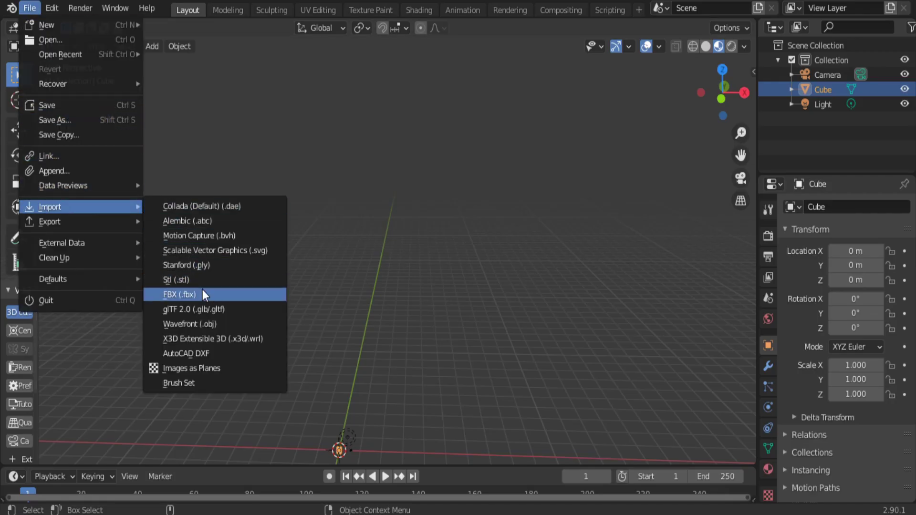
left_click(200, 324)
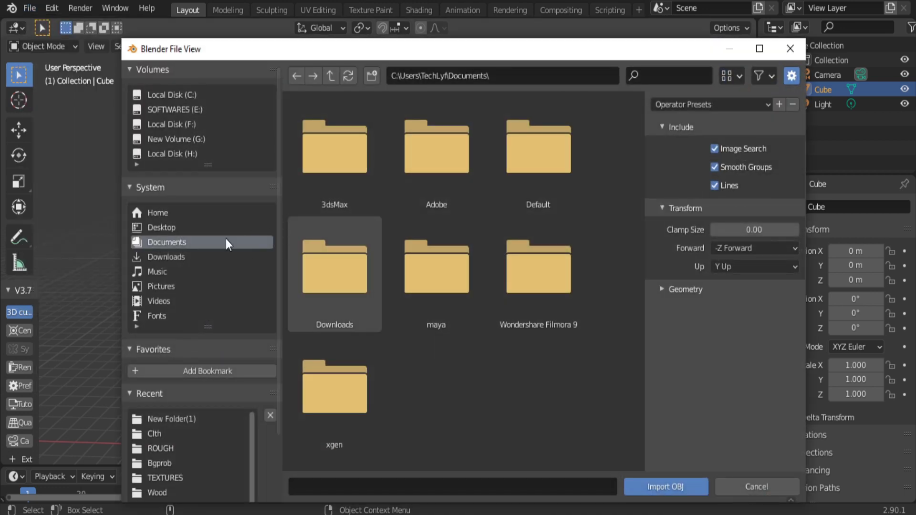
left_click(210, 227)
double_click(349, 268)
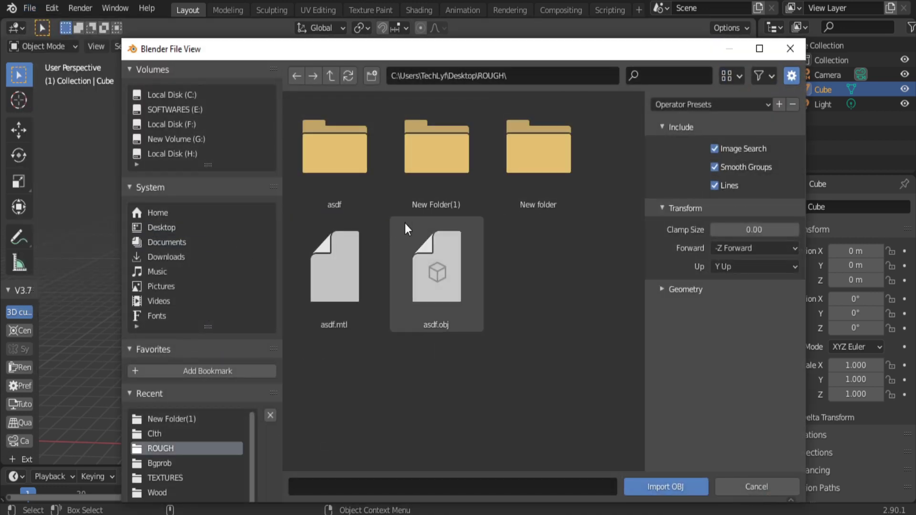
double_click(517, 171)
double_click(441, 170)
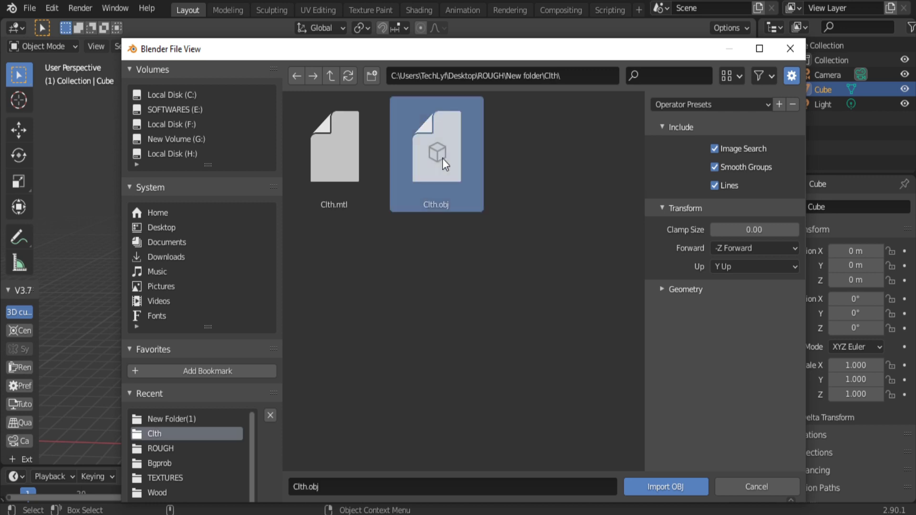
left_click(653, 492)
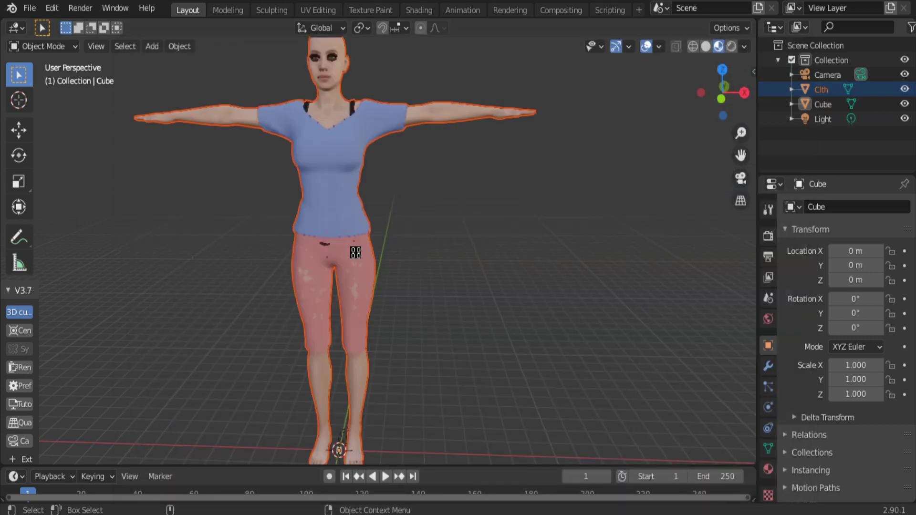
Step: Pack the imported model's external texture files into the blend file
left_click(29, 8)
mouse_move(112, 244)
left_click(156, 244)
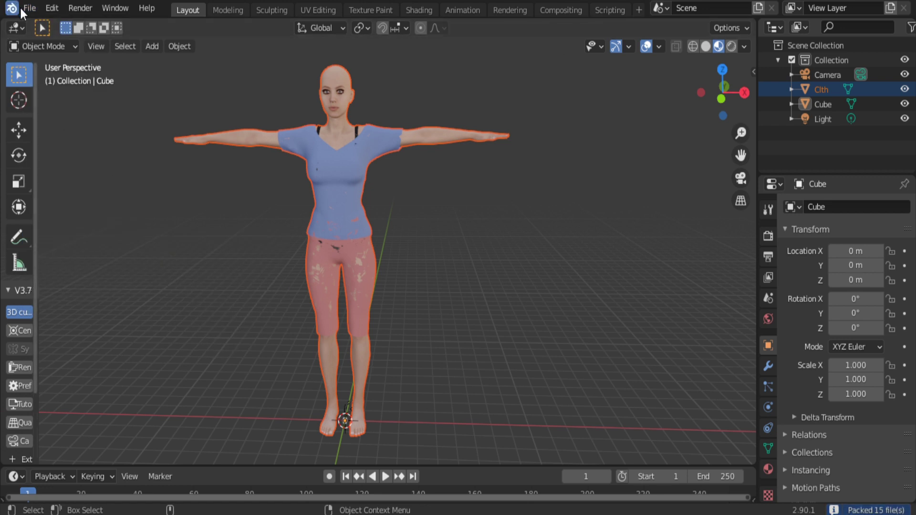
Step: Start an FBX export of the Blender scene and browse to the Desktop folder
left_click(29, 8)
mouse_move(110, 218)
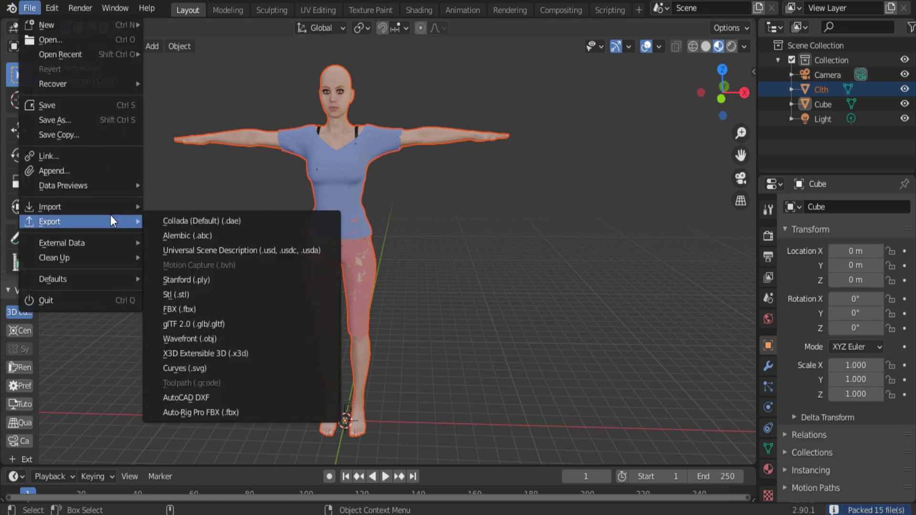
left_click(227, 304)
left_click(171, 229)
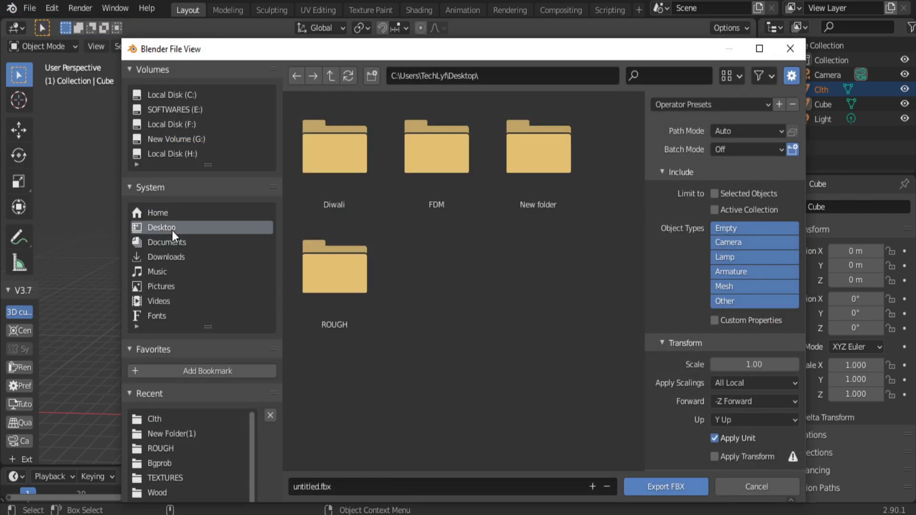
double_click(534, 179)
left_click(330, 76)
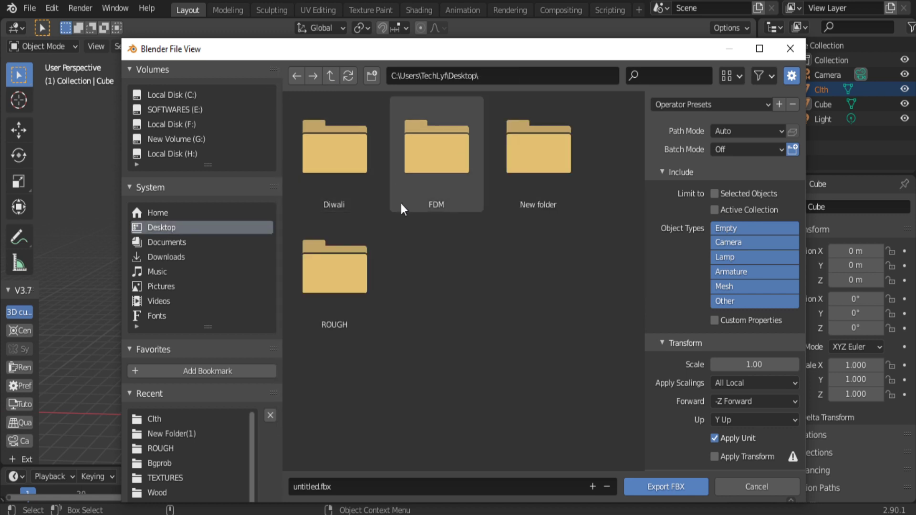
Step: Create a new folder inside Desktop\ROUGH and export the model into it as untitled.fbx
double_click(340, 268)
right_click(339, 268)
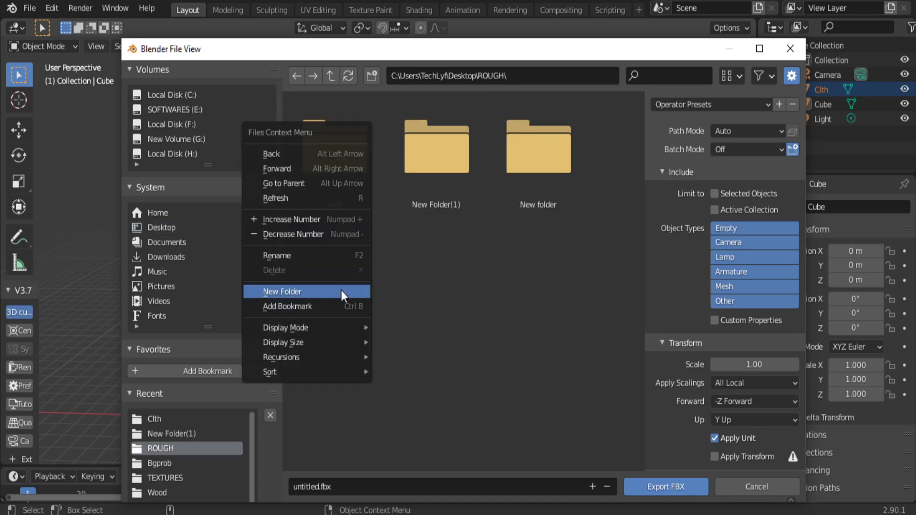
left_click(342, 292)
key("Return")
double_click(529, 152)
left_click(687, 486)
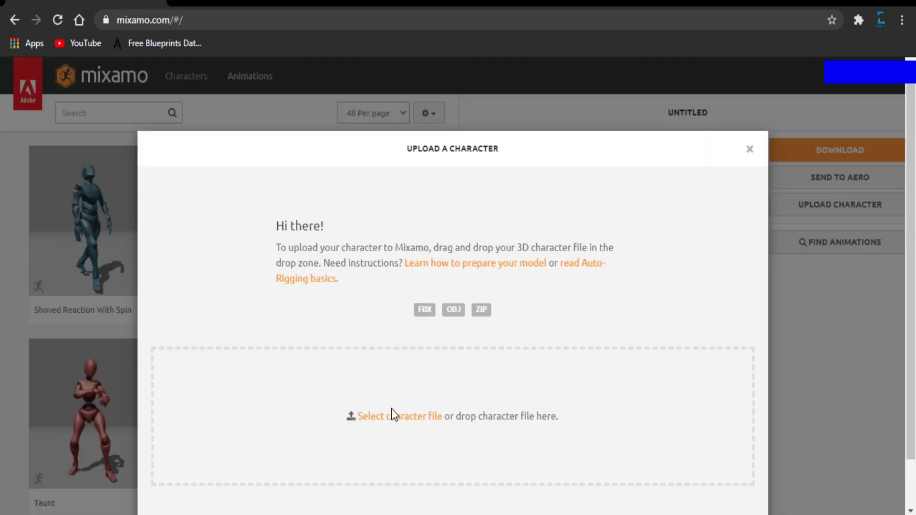
Step: Switch to Mixamo in the browser and upload the exported FBX from Desktop\ROUGH\New Folder(2) as the character
left_click(396, 416)
left_click(68, 19)
left_click(179, 146)
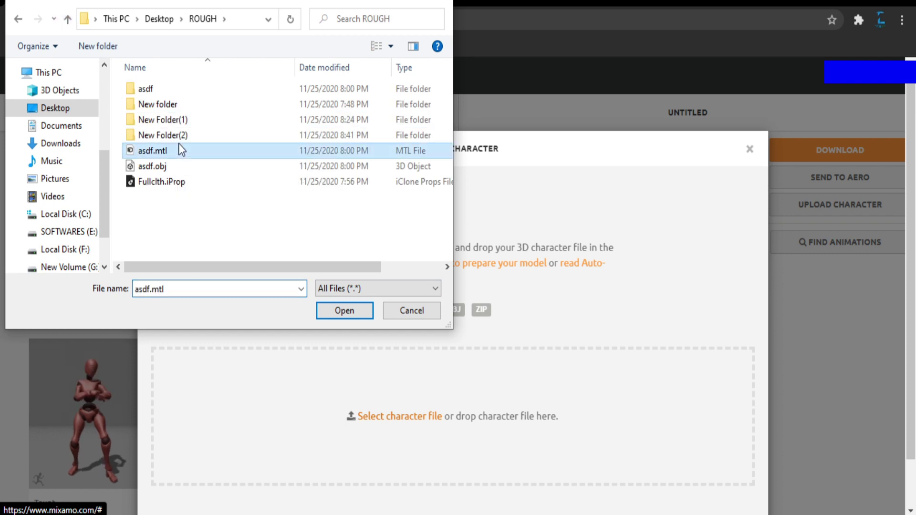
double_click(162, 131)
left_click(171, 94)
left_click(345, 310)
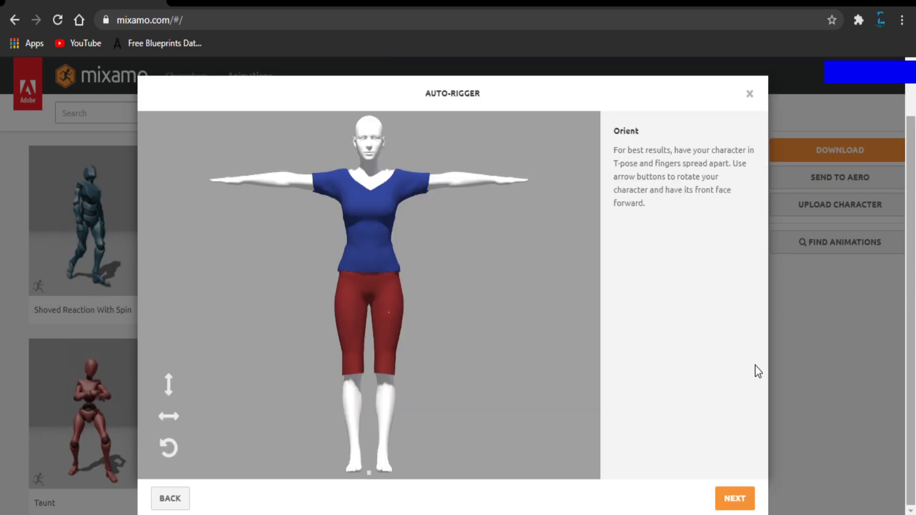
Step: Accept the character's orientation and place the chin, wrist and elbow markers with symmetry on
left_click(749, 495)
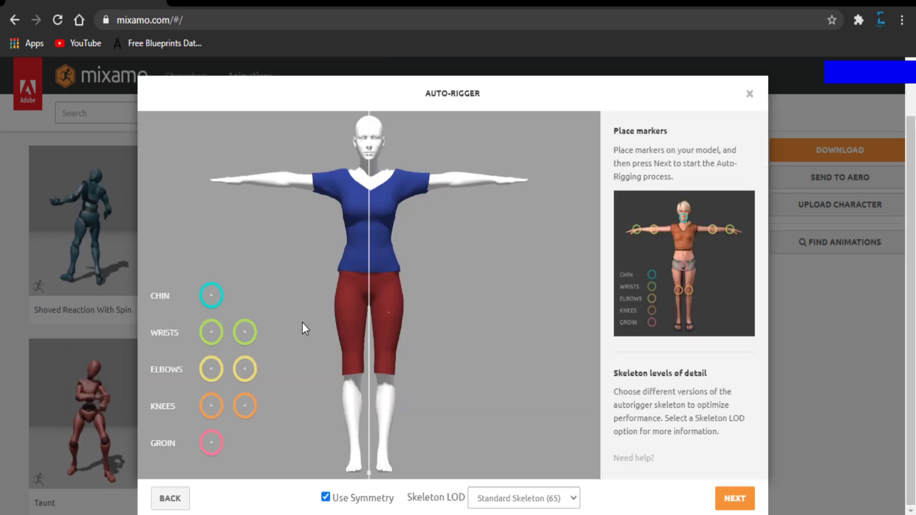
mouse_move(211, 295)
left_mouse_down()
mouse_move(370, 170)
mouse_move(369, 160)
left_mouse_up()
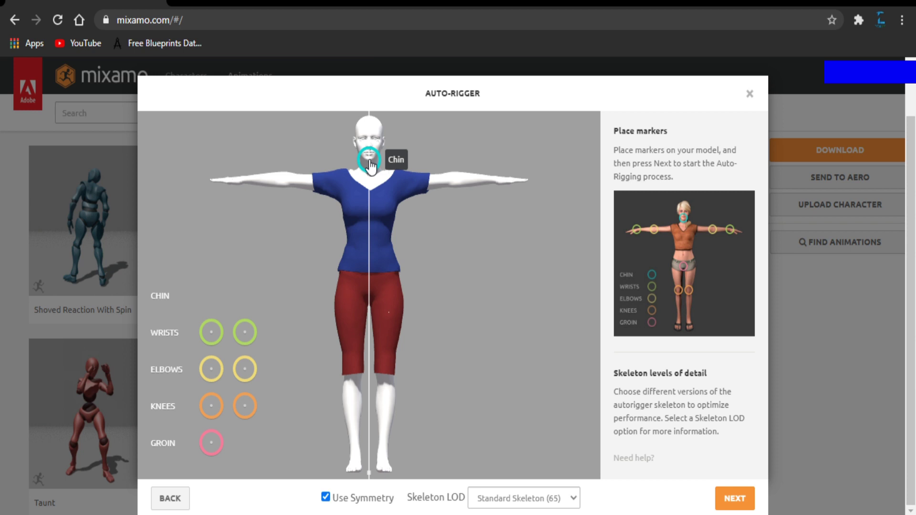
left_click_drag(245, 332, 495, 190)
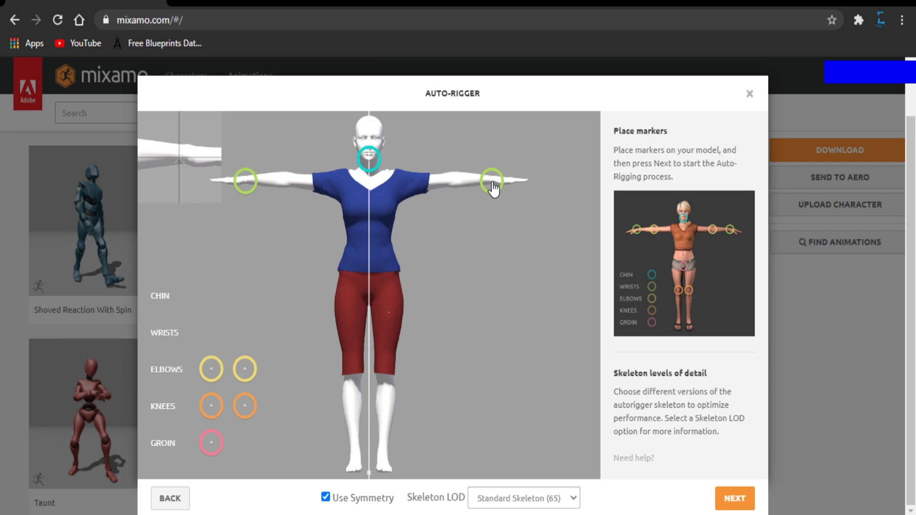
mouse_move(245, 369)
left_mouse_down()
mouse_move(418, 197)
mouse_move(453, 190)
left_mouse_up()
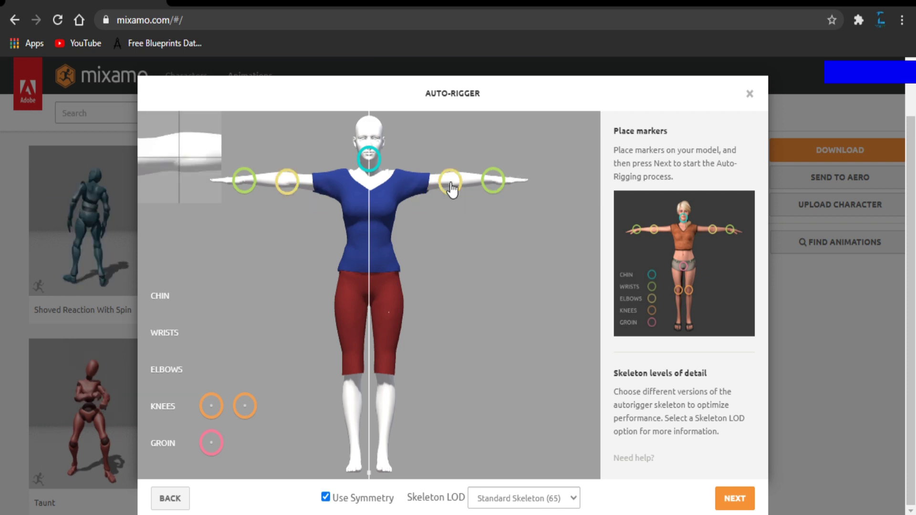
Step: Place the knee and groin markers, run the auto-rigging with the Standard Skeleton (65), and proceed with the new character
left_click_drag(244, 406, 381, 377)
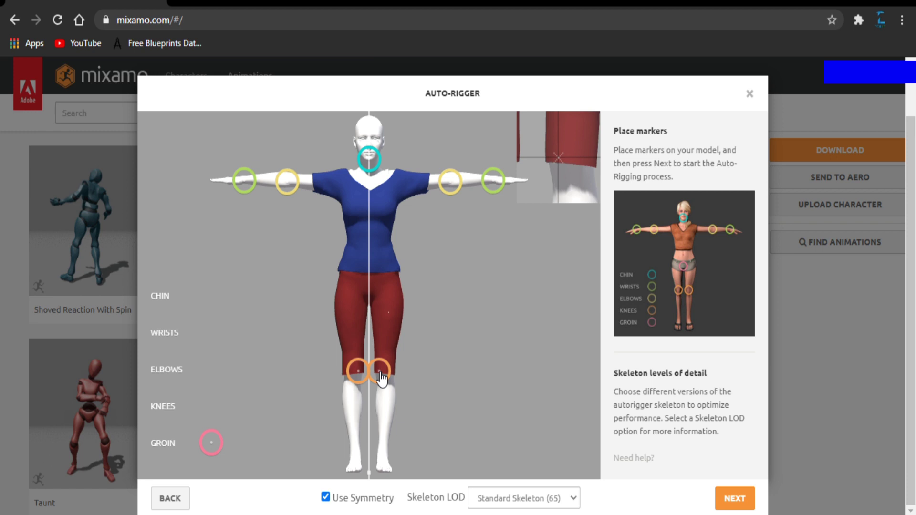
left_click_drag(382, 379, 388, 379)
left_click_drag(211, 443, 368, 299)
left_click(734, 498)
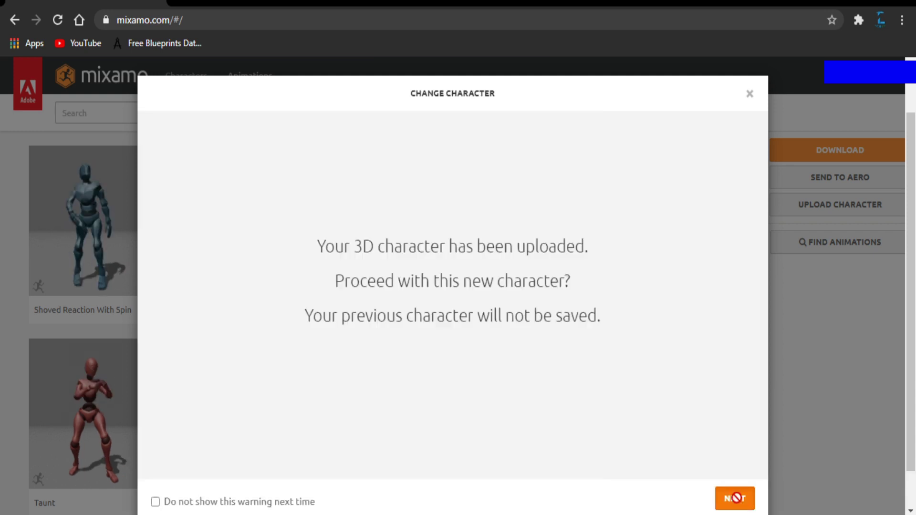
left_click(735, 498)
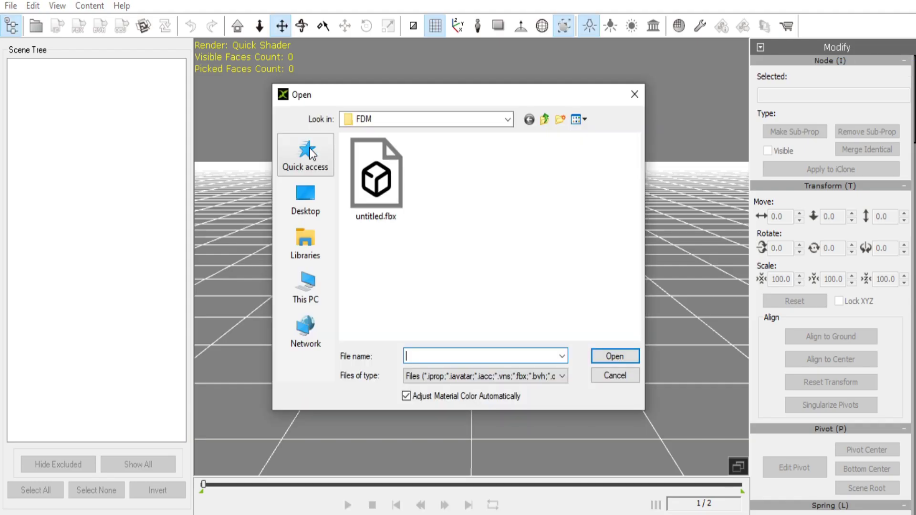
Step: In iClone 3DXchange, import the rigged untitled.fbx from the FDM folder with default options and decline the automatic character conversion
left_click(376, 179)
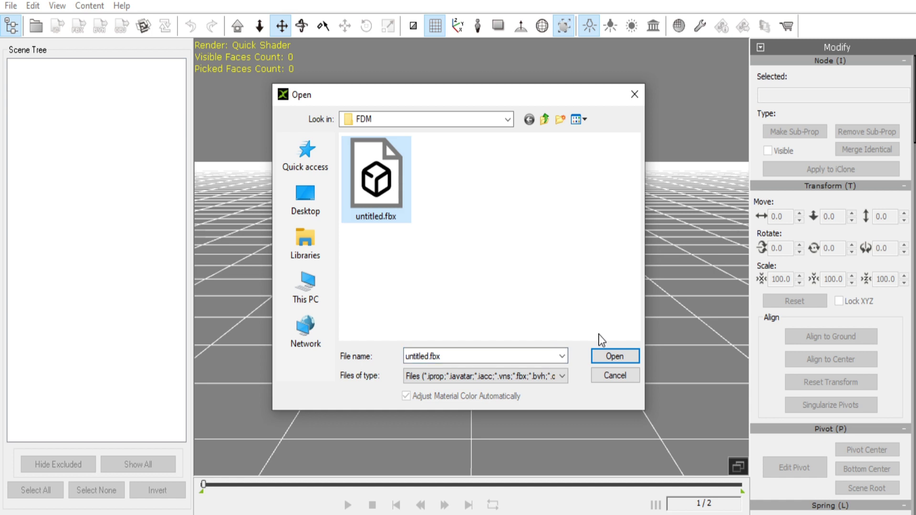
left_click(611, 357)
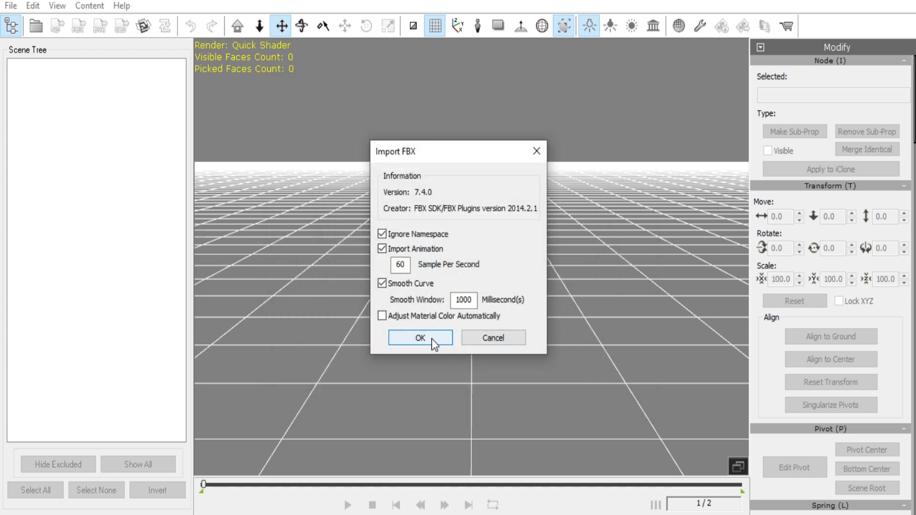
left_click(402, 339)
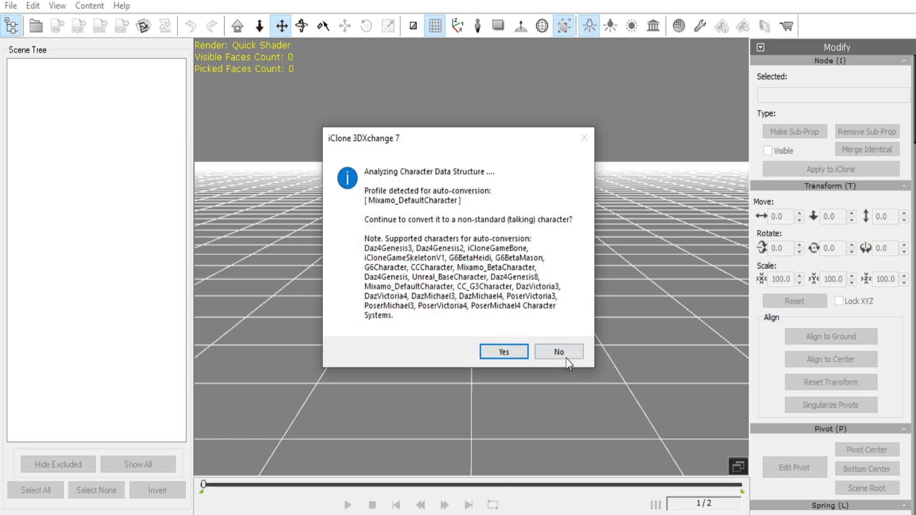
left_click(566, 356)
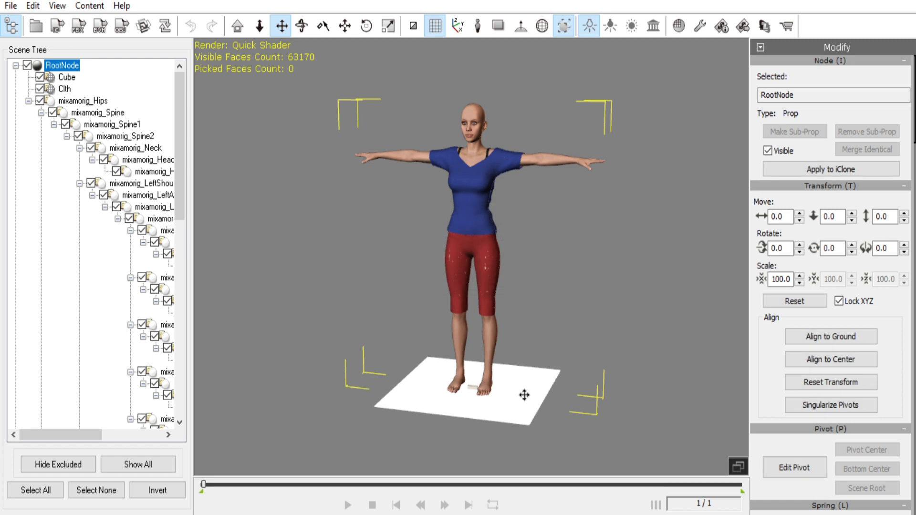
Step: Scale the RootNode to 10 with the axes locked and frame the model in the view
left_click(788, 279)
double_click(783, 280)
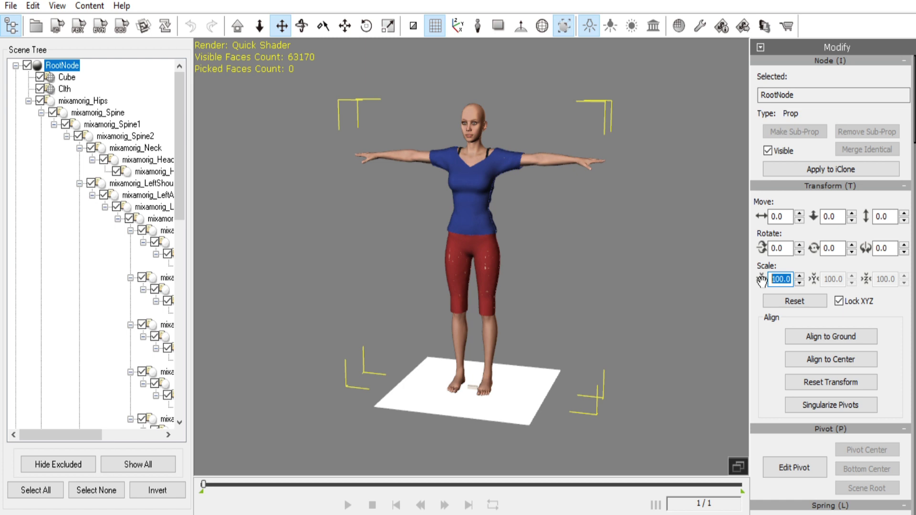
type("10")
key("Return")
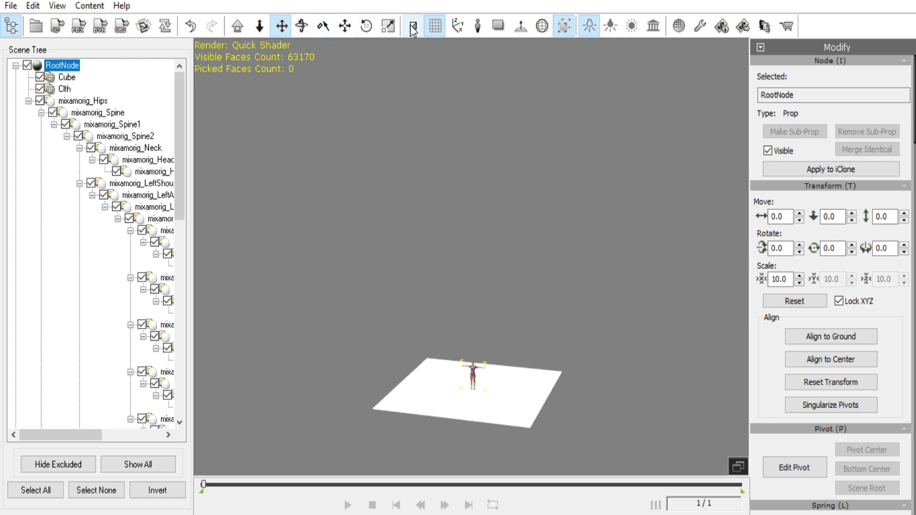
left_click(238, 27)
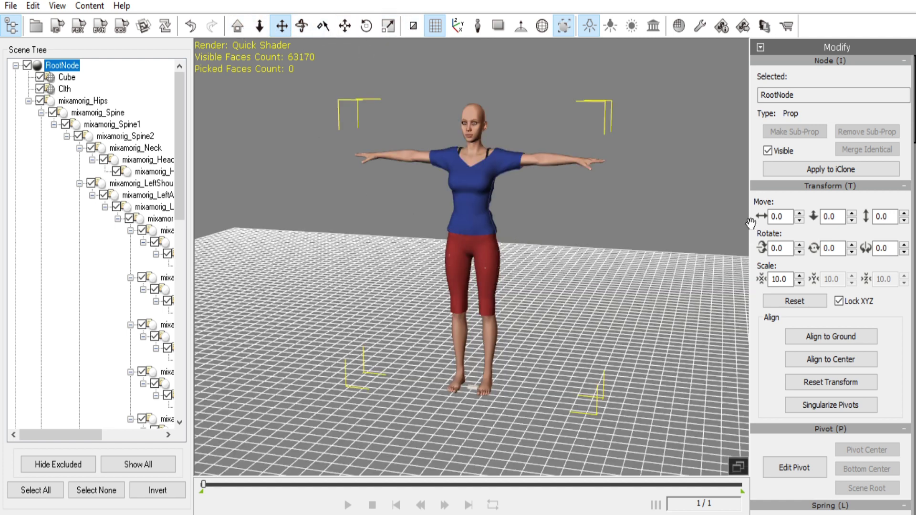
Step: Start the non-standard character conversion and apply the Maya Human-IK bone preset
scroll(779, 327, "down", 4)
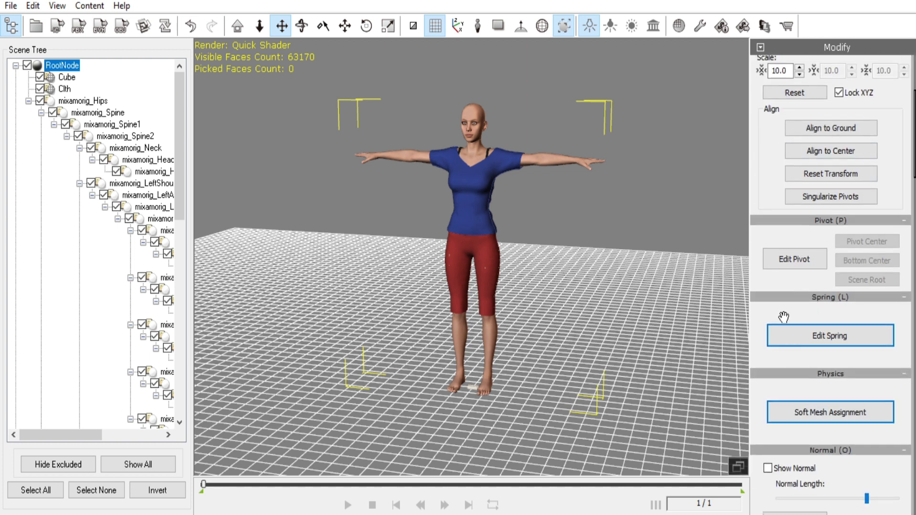
scroll(783, 317, "down", 12)
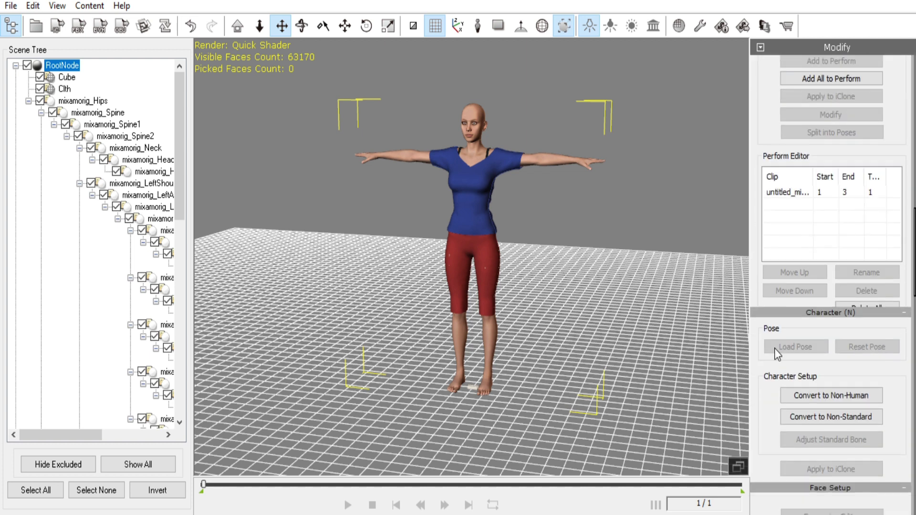
left_click(815, 416)
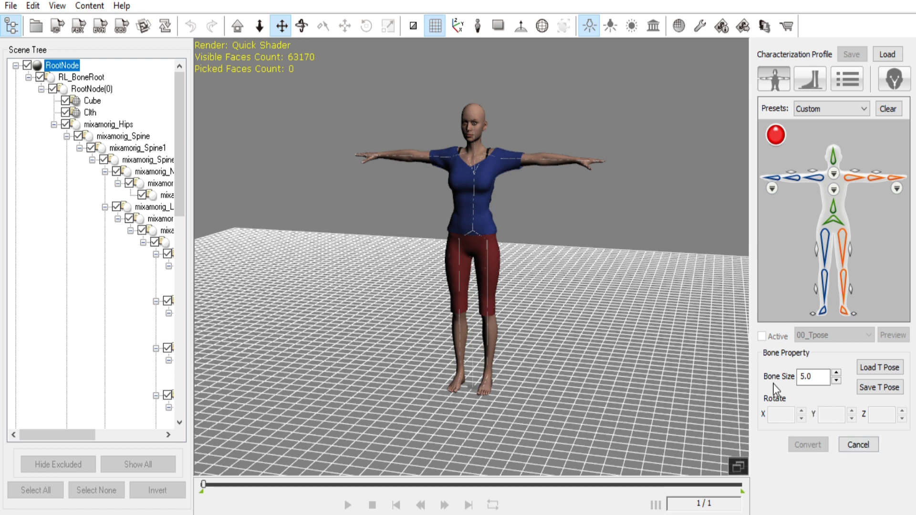
left_click(830, 107)
left_click(826, 161)
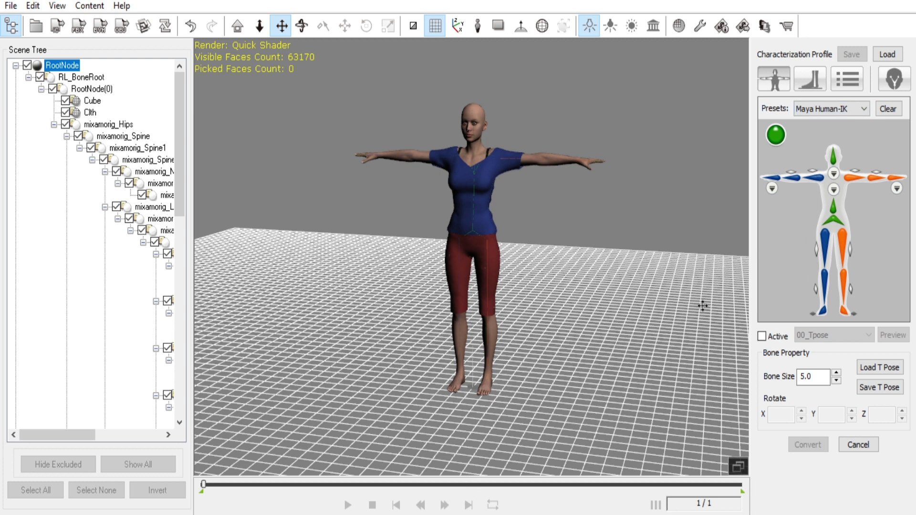
Step: Activate the characterization and preview the 11_Basic Walk motion on the character
left_click(762, 335)
left_click(833, 334)
left_click(818, 394)
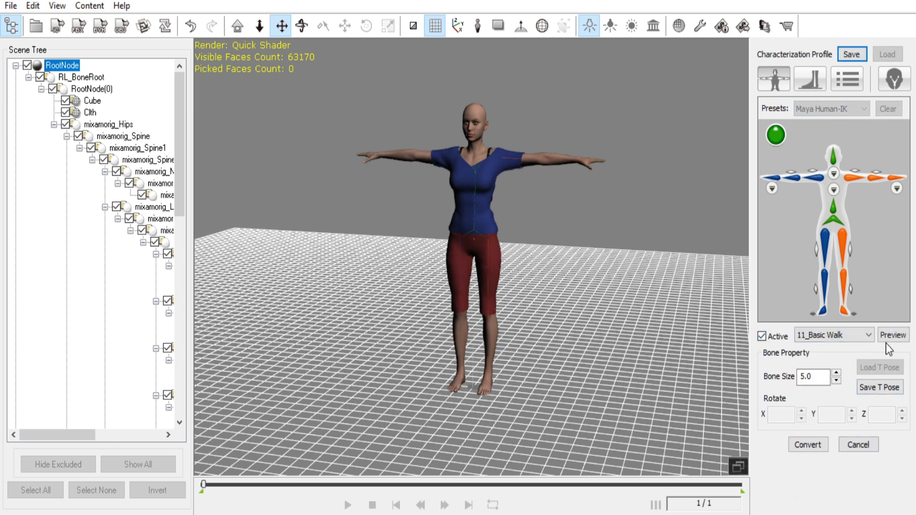
left_click(889, 336)
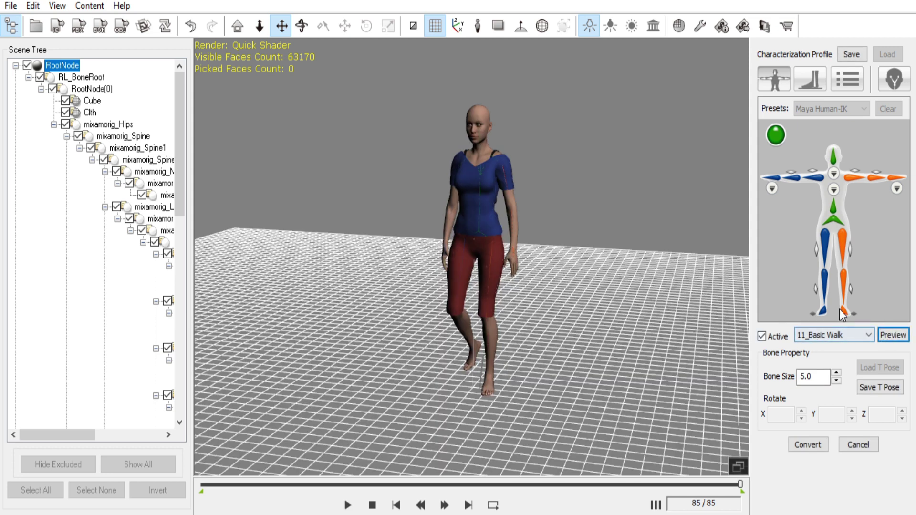
Step: Set the preview motion back to 00_Tpose and convert the model to a non-standard character
left_click(832, 334)
left_click(828, 345)
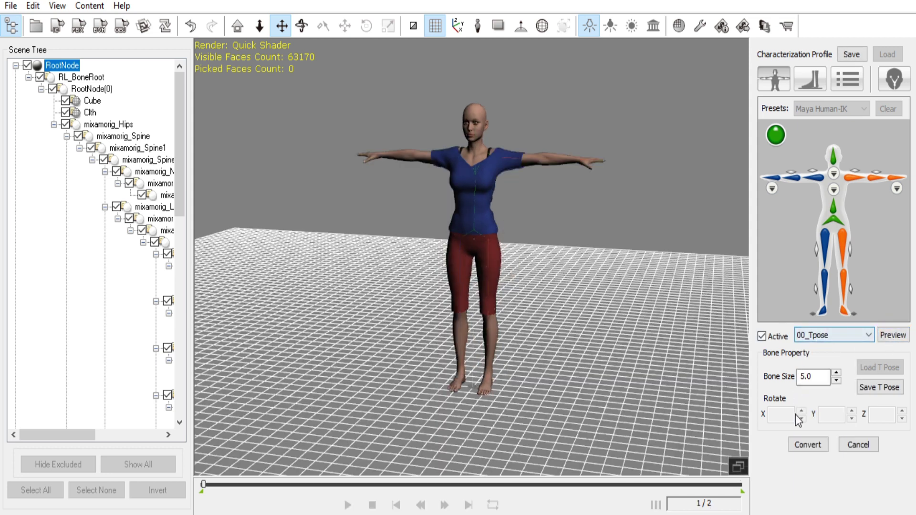
left_click(808, 445)
left_click(553, 300)
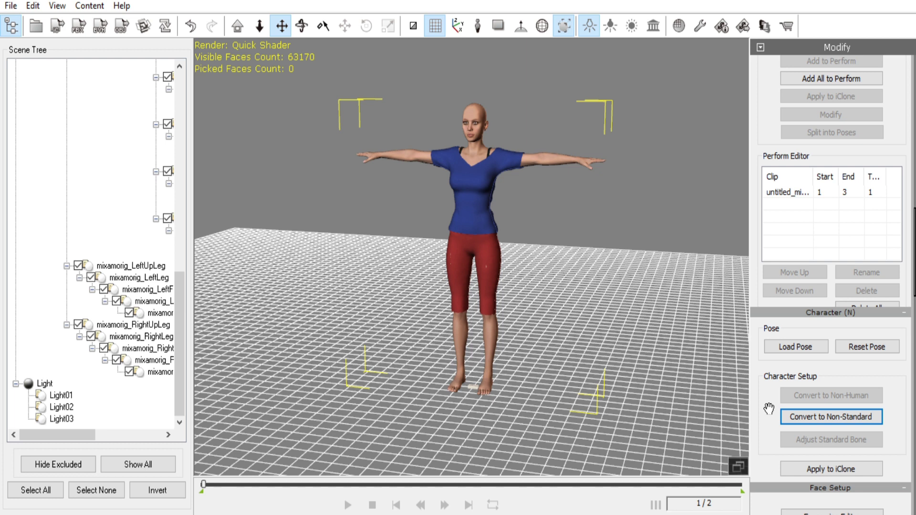
Step: Apply the converted character to iClone and decline the sign-up offer shown at startup
scroll(769, 409, "down", 6)
left_click_drag(765, 119, 765, 431)
left_click_drag(759, 138, 768, 415)
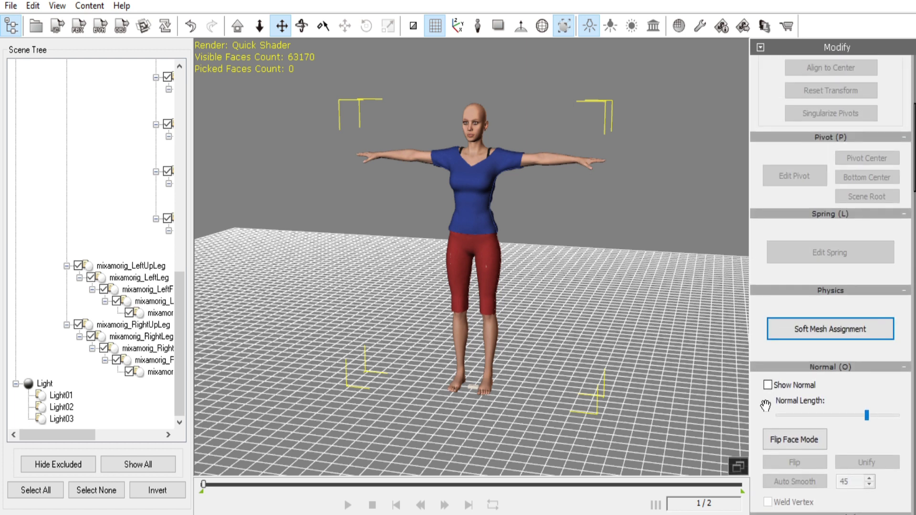
left_click_drag(768, 182, 773, 429)
left_click(800, 147)
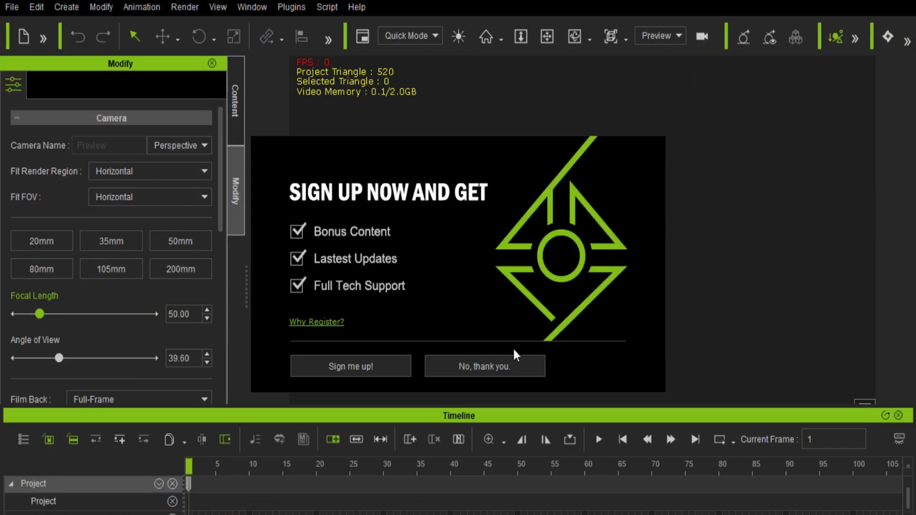
left_click(510, 365)
left_click(626, 385)
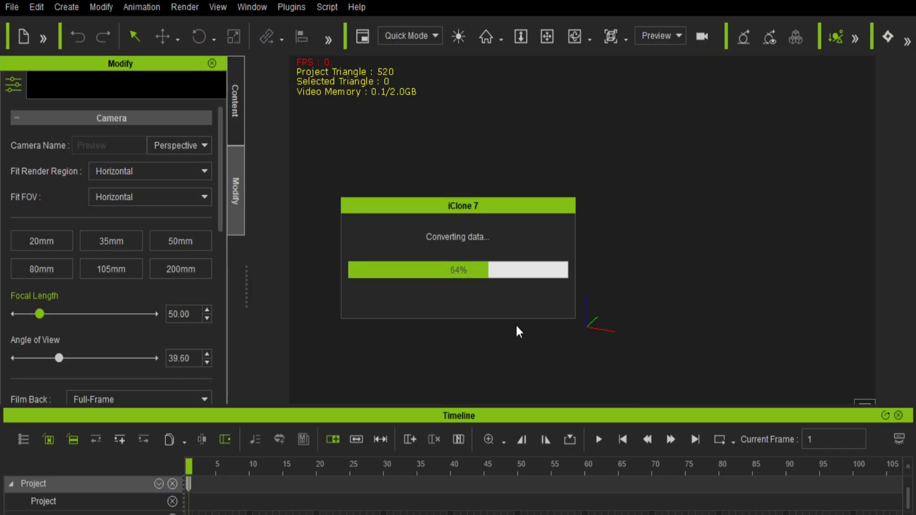
Step: Bring the whole avatar into view in iClone and look through its modification settings
scroll(461, 293, "down", 3)
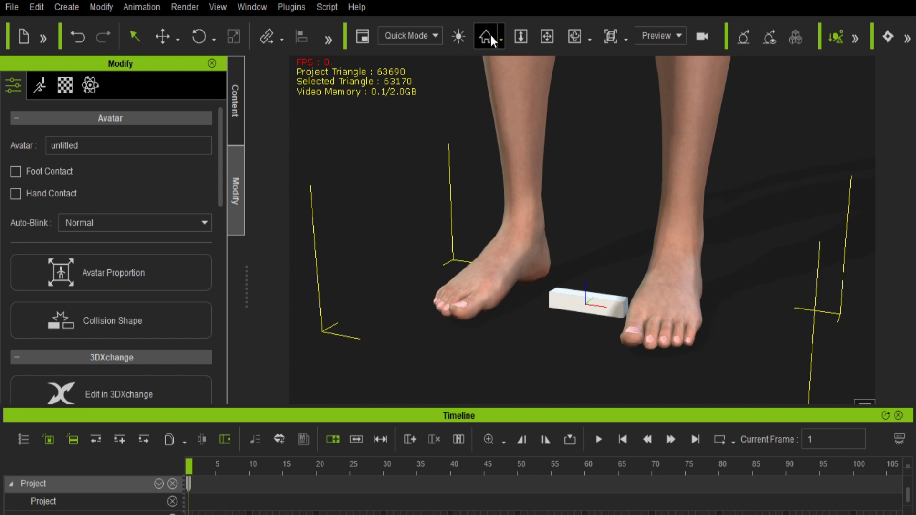
left_click(486, 37)
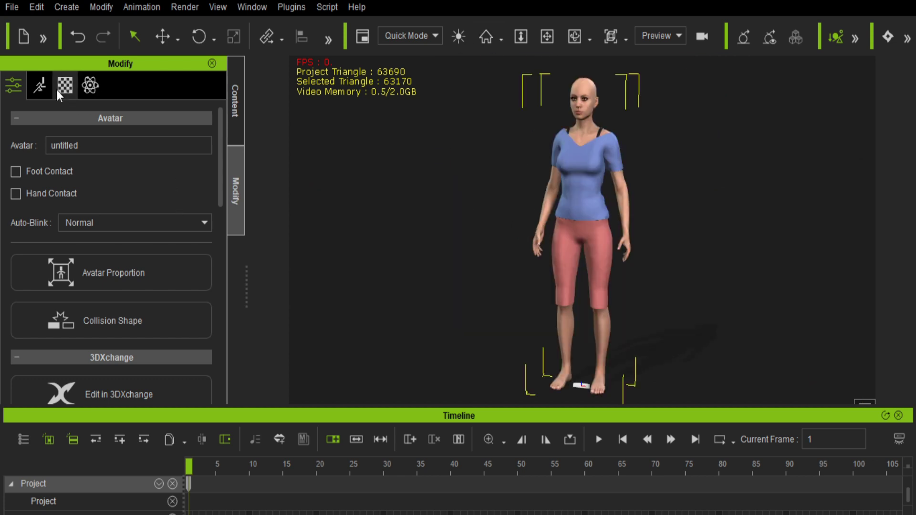
scroll(146, 182, "down", 5)
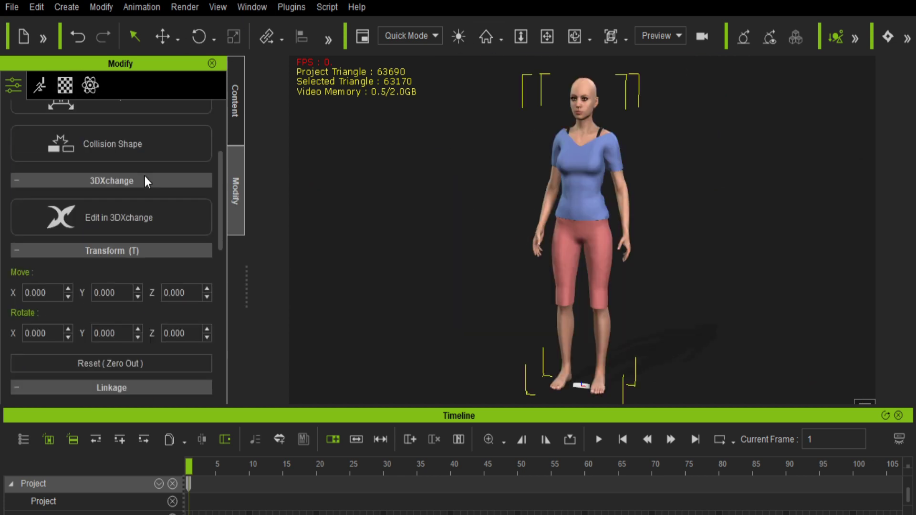
Step: Examine the avatar's transform, linkage, look-at and spring settings
scroll(128, 191, "down", 8)
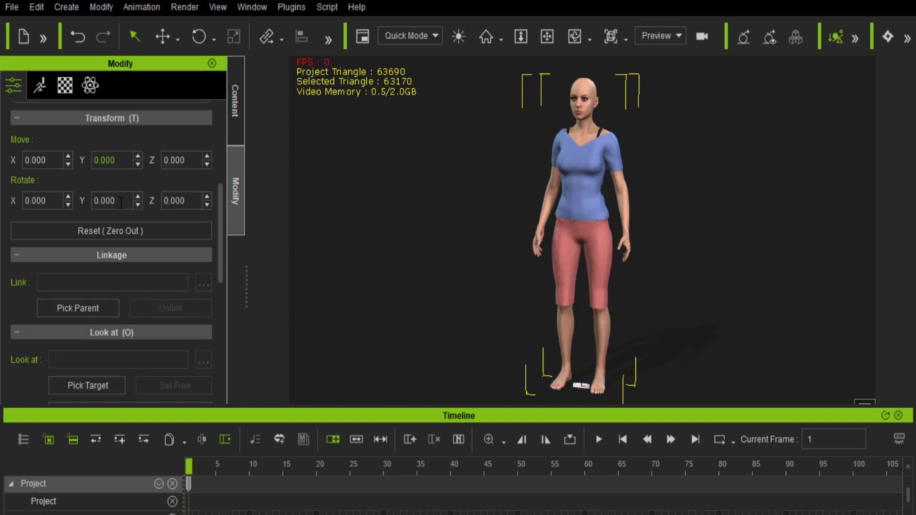
scroll(122, 300, "down", 10)
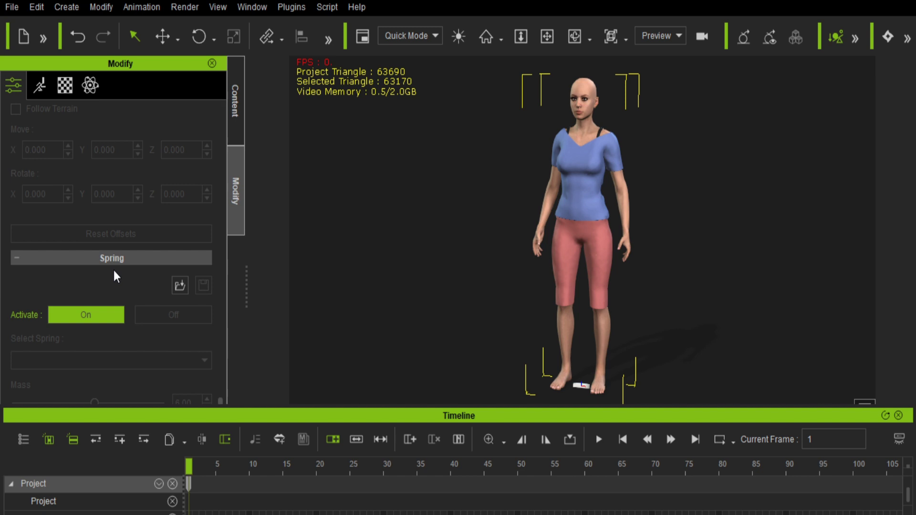
scroll(115, 276, "up", 15)
scroll(118, 280, "up", 8)
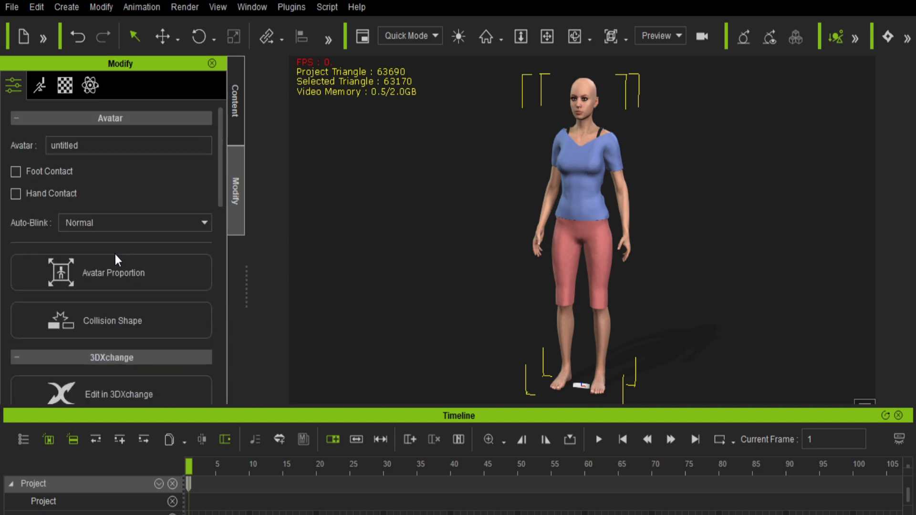
Step: Edit the avatar's motion layer in IK Mode by nudging the left hand slightly sideways, and finish the bone editing
left_click(40, 85)
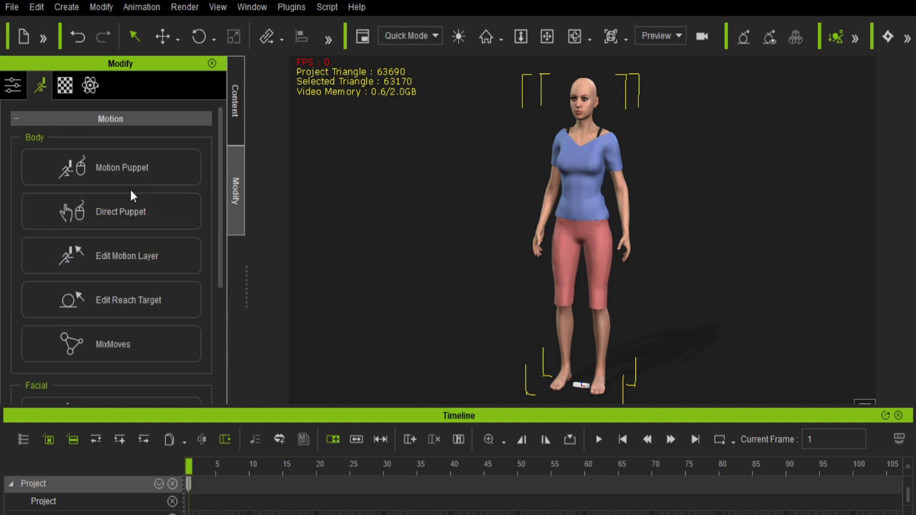
left_click(126, 255)
left_click(117, 261)
mouse_move(690, 234)
left_mouse_down()
mouse_move(703, 231)
mouse_move(732, 250)
mouse_move(681, 231)
mouse_move(690, 235)
left_mouse_up()
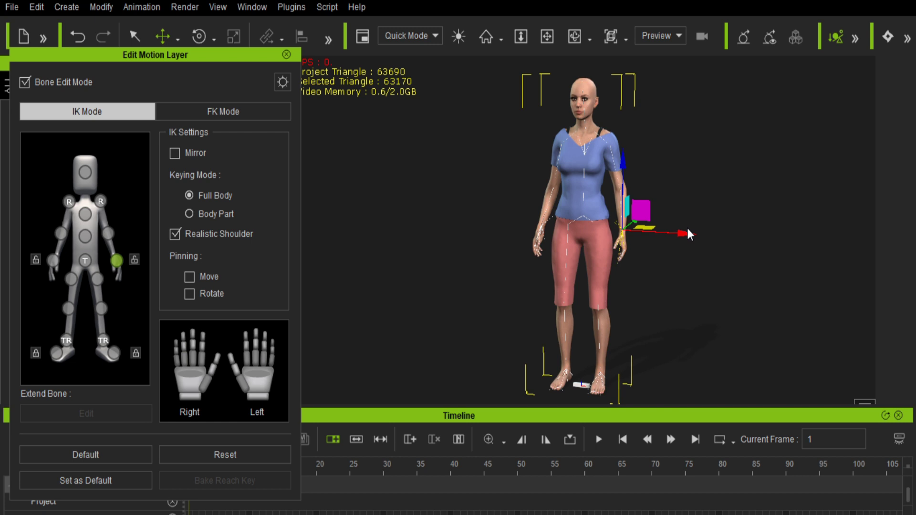
left_click(286, 55)
Step: Apply the Dual Idle motion from the 01_iClone7 Motion 3.Female templates to the avatar and play it back
left_click(235, 124)
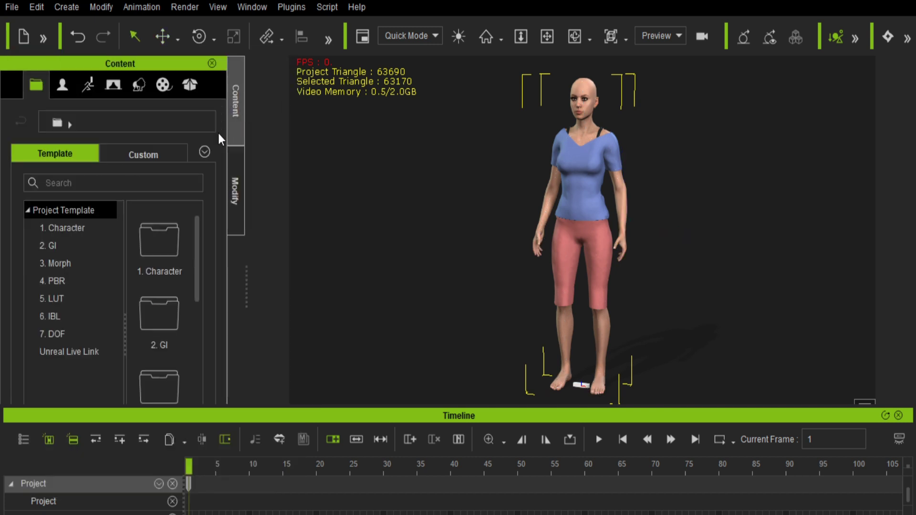
left_click(88, 85)
left_click(34, 263)
left_click(48, 299)
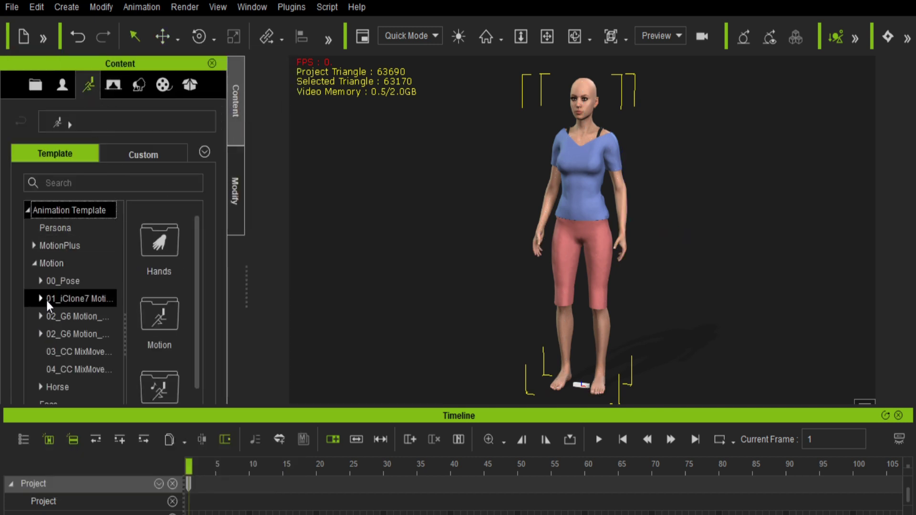
left_click(41, 298)
left_click(62, 317)
left_click(64, 334)
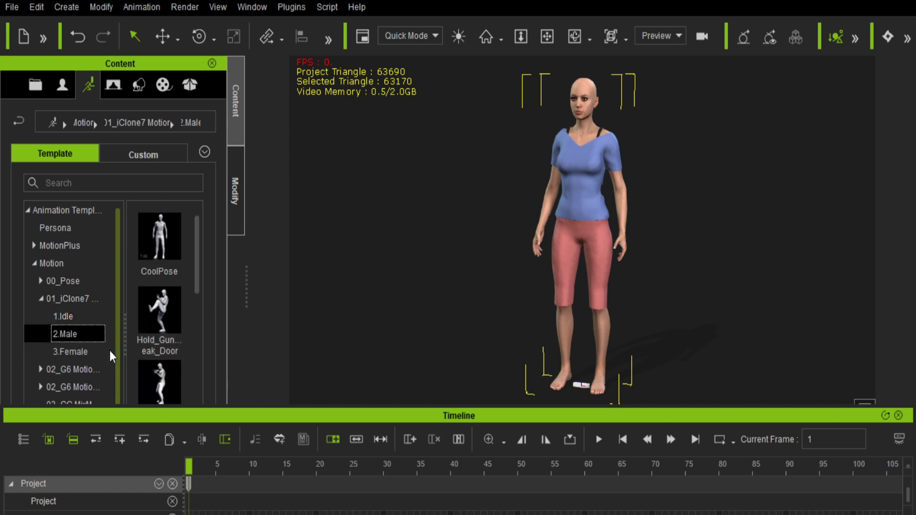
left_click(70, 352)
double_click(158, 310)
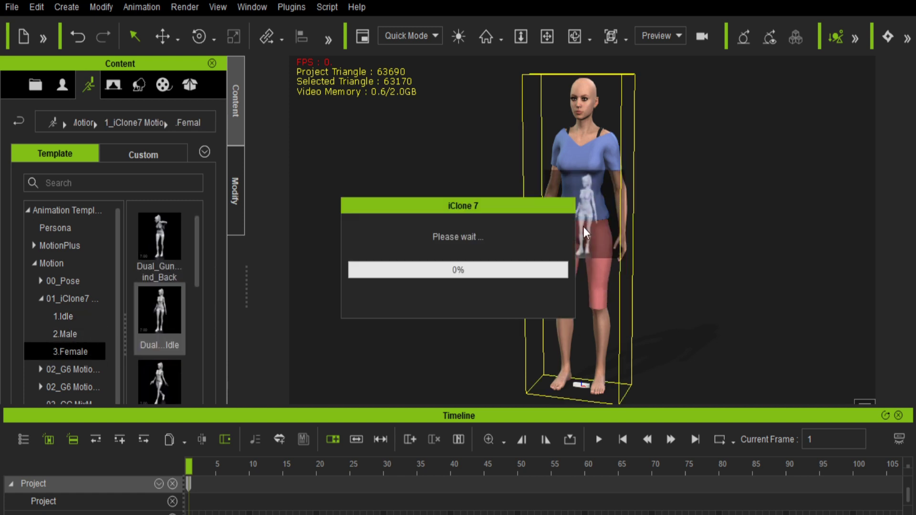
left_click(599, 440)
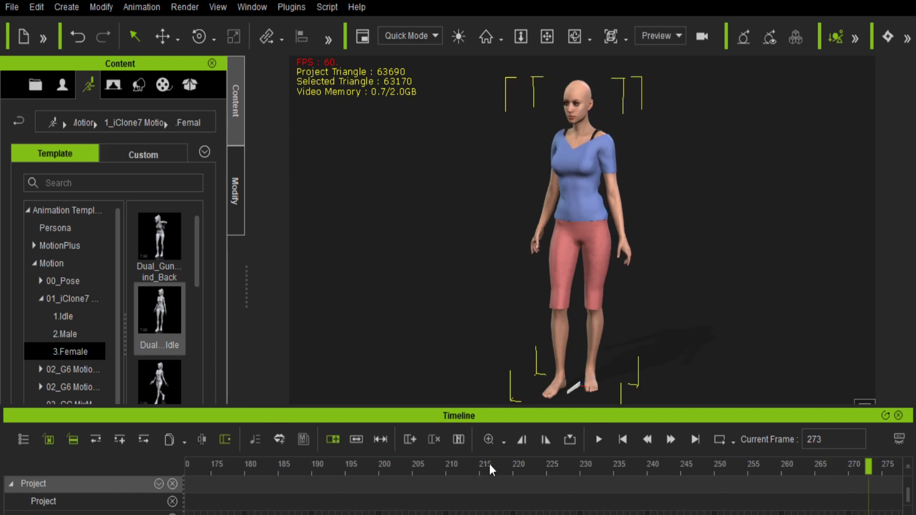
Step: Return to frame 1, apply the walking motion listed after Dual Idle to the avatar, and preview its playback
left_click(626, 439)
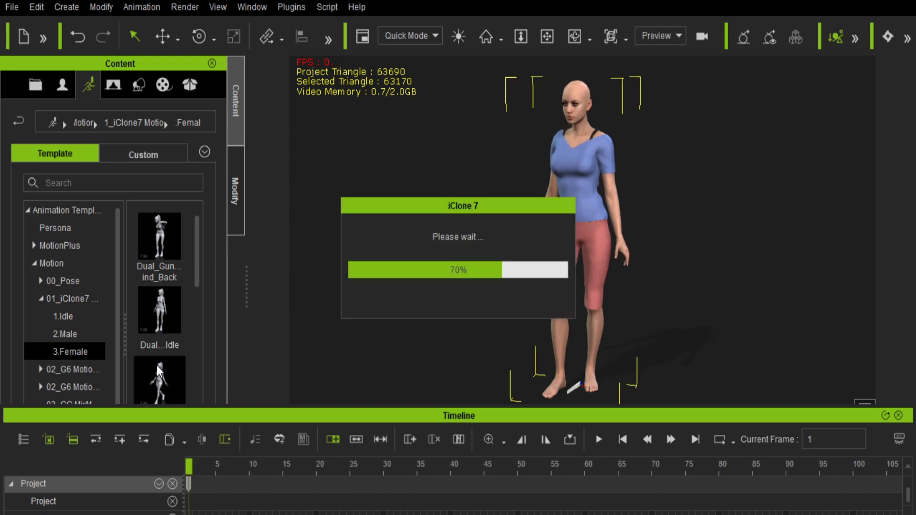
left_click(594, 439)
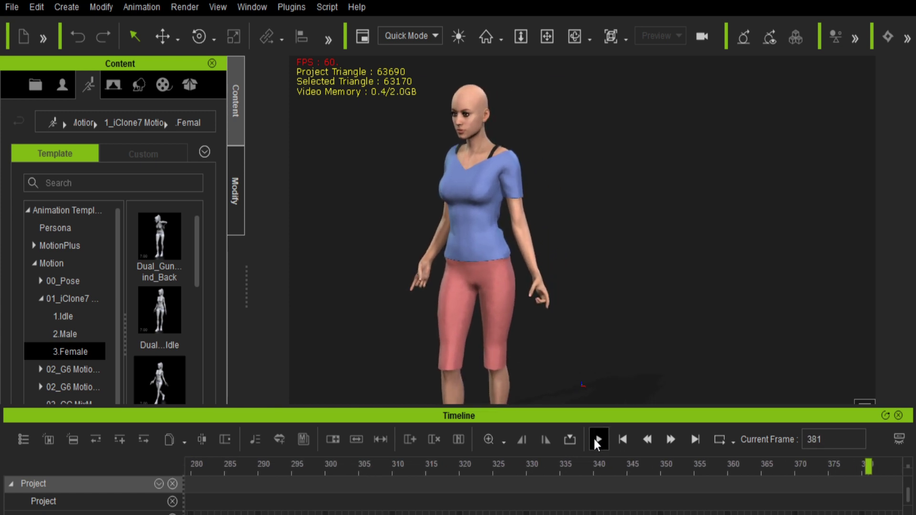
left_click(594, 439)
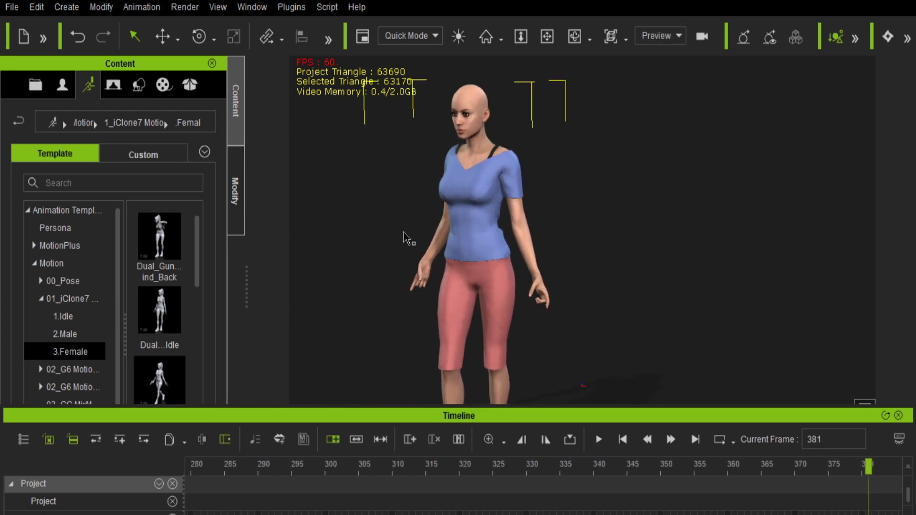